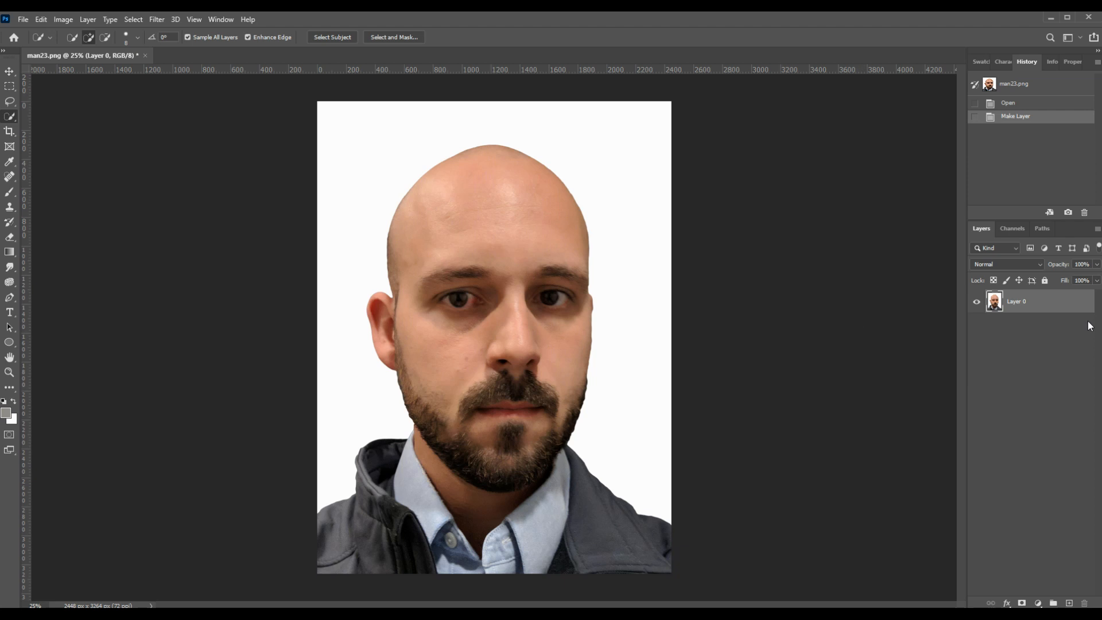
Duplicate the bald man's portrait layer in man23.png
{"action": "right_click", "coordinate": [1061, 302]}
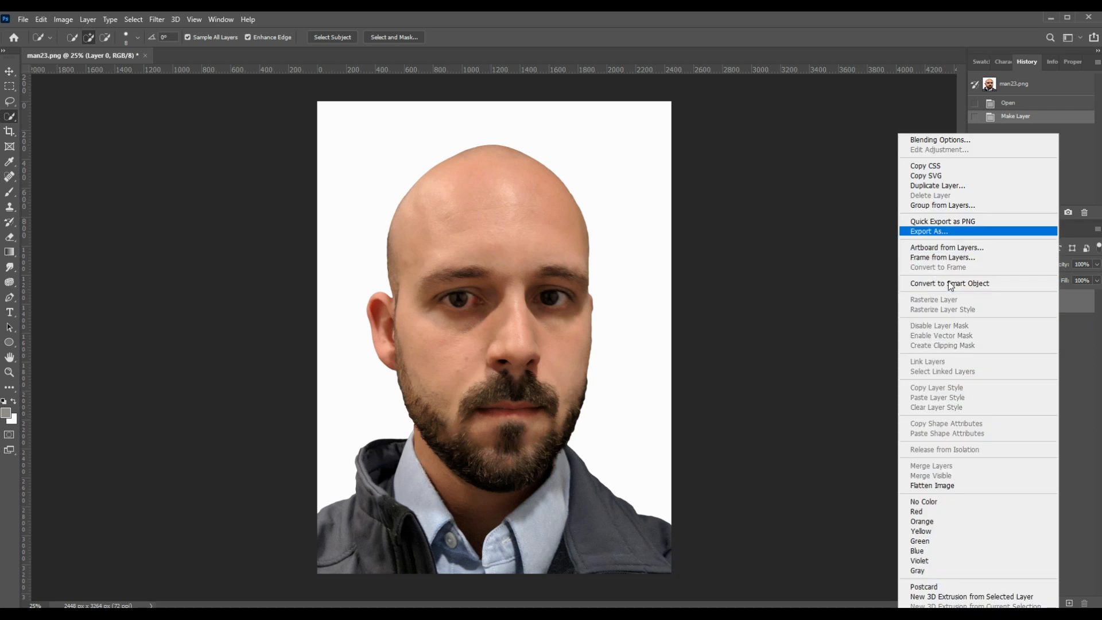
{"action": "left_click", "coordinate": [940, 186]}
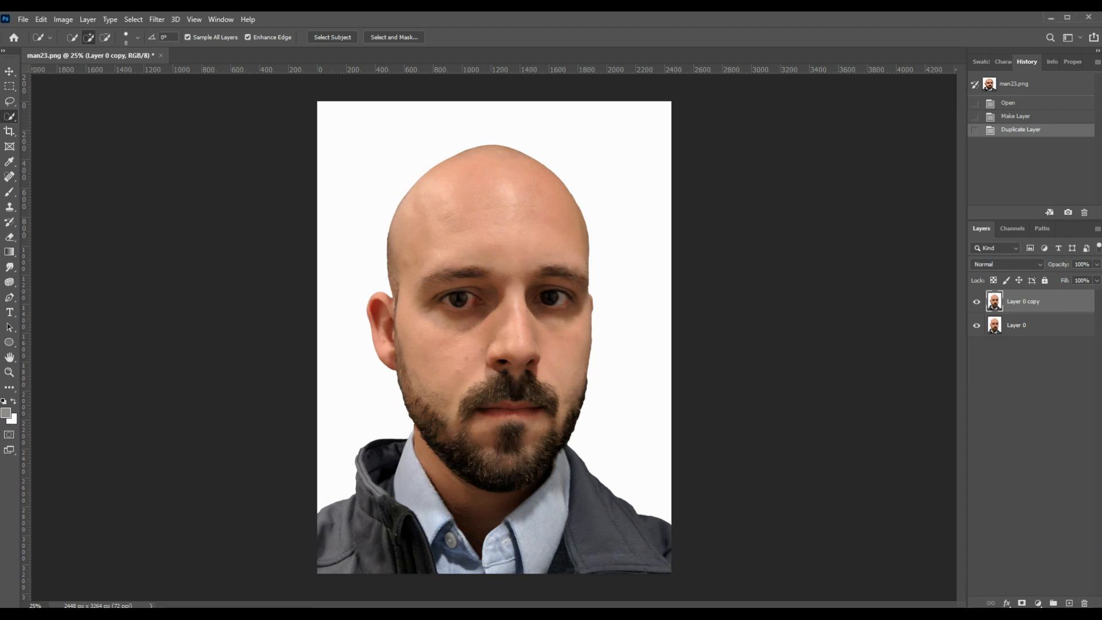
Open hair.jpg as a separate document and unlock its background layer
{"action": "left_click_drag", "start_coordinate": [533, 46], "coordinate": [531, 36]}
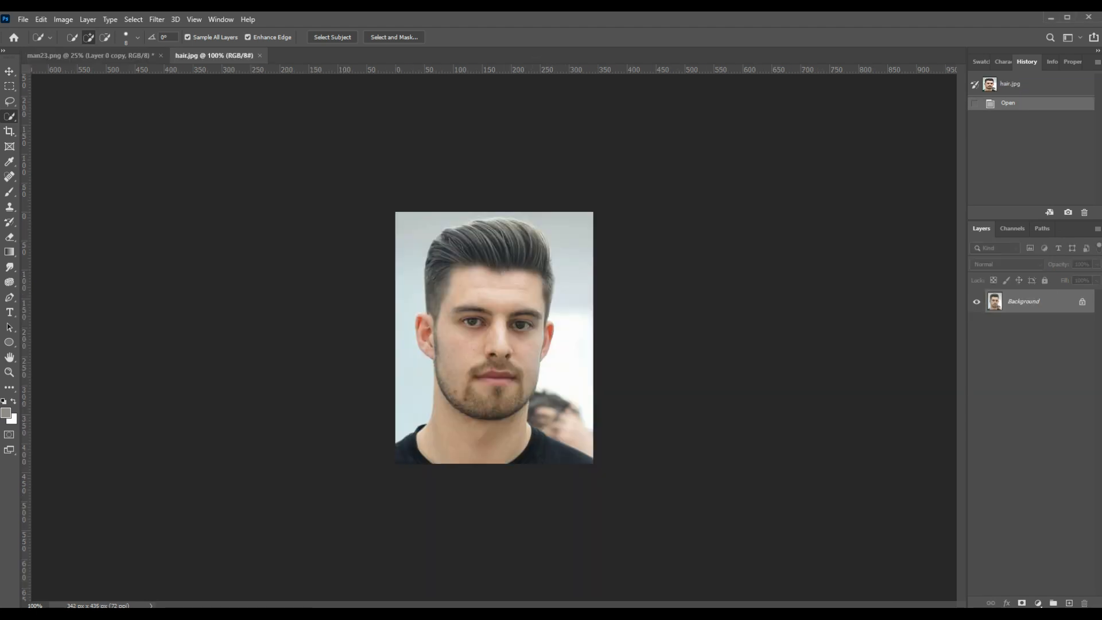
{"action": "left_click", "coordinate": [1082, 303]}
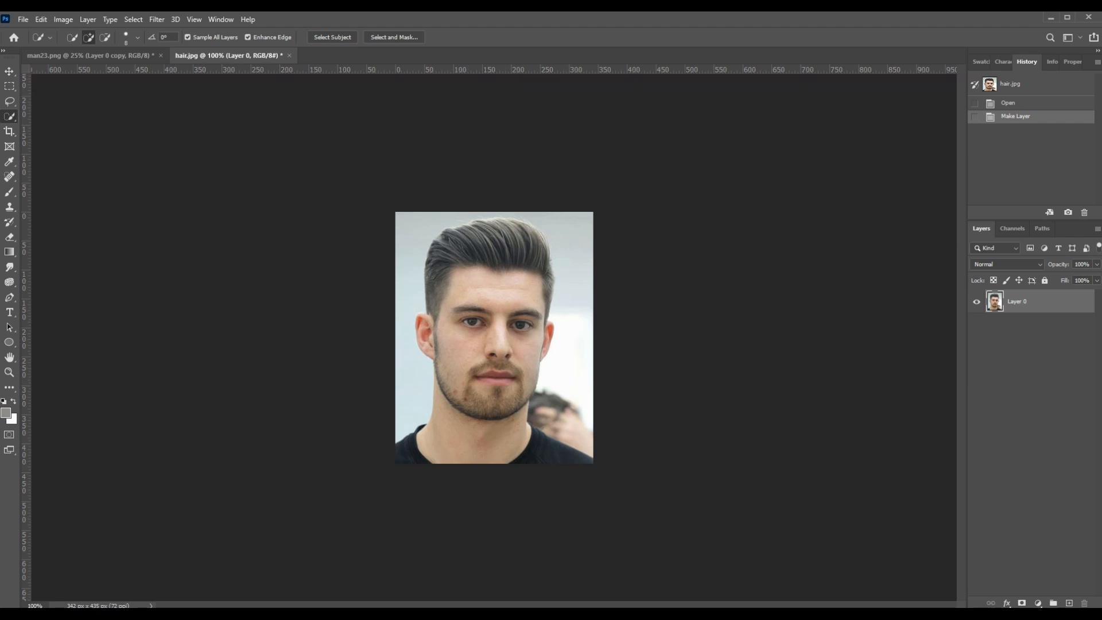
Add a new layer beneath the photo layer in hair.jpg and fill it with the white background colour
{"action": "right_click", "coordinate": [7, 119]}
{"action": "left_click", "coordinate": [1035, 303]}
{"action": "left_click", "coordinate": [1069, 603]}
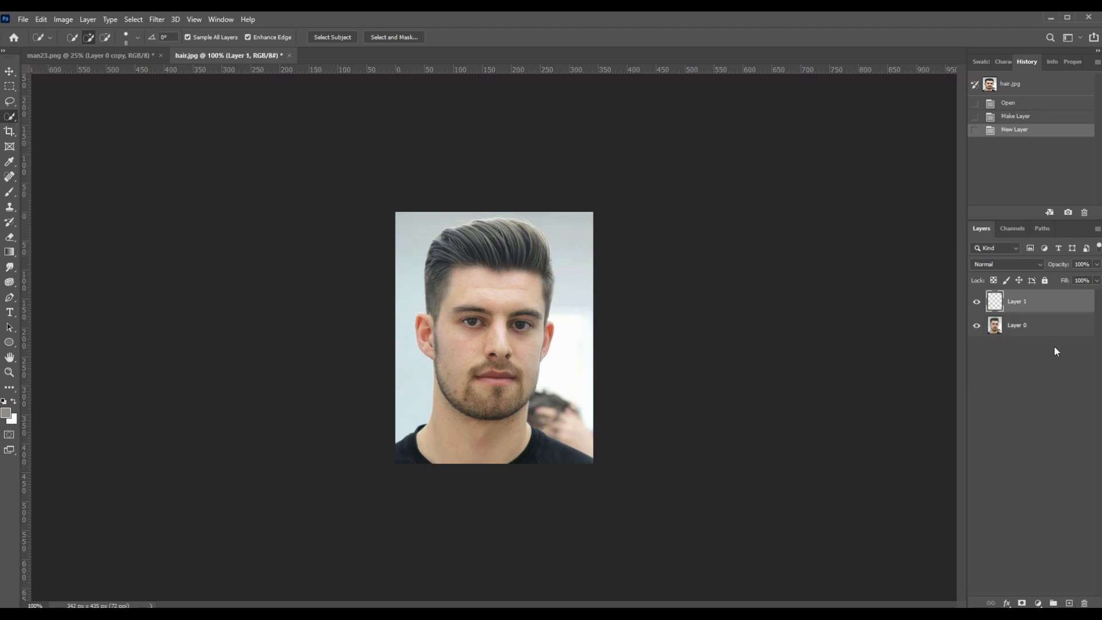
{"action": "left_click_drag", "start_coordinate": [1044, 304], "coordinate": [1041, 341]}
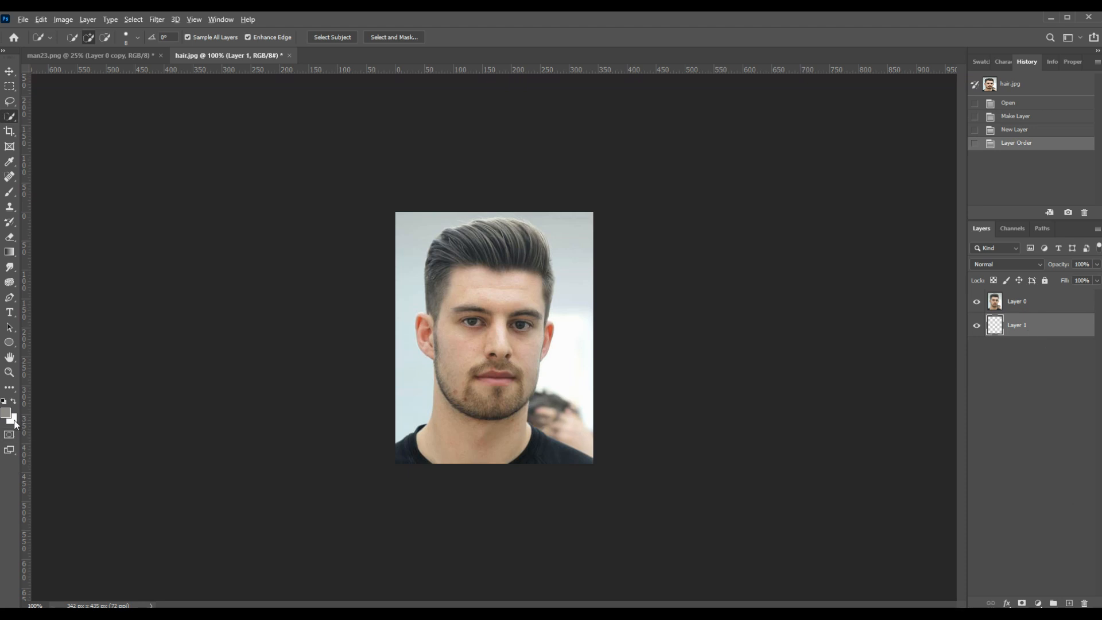
{"action": "key", "text": "alt+BackSpace"}
{"action": "key", "text": "ctrl+z"}
{"action": "key", "text": "ctrl+BackSpace"}
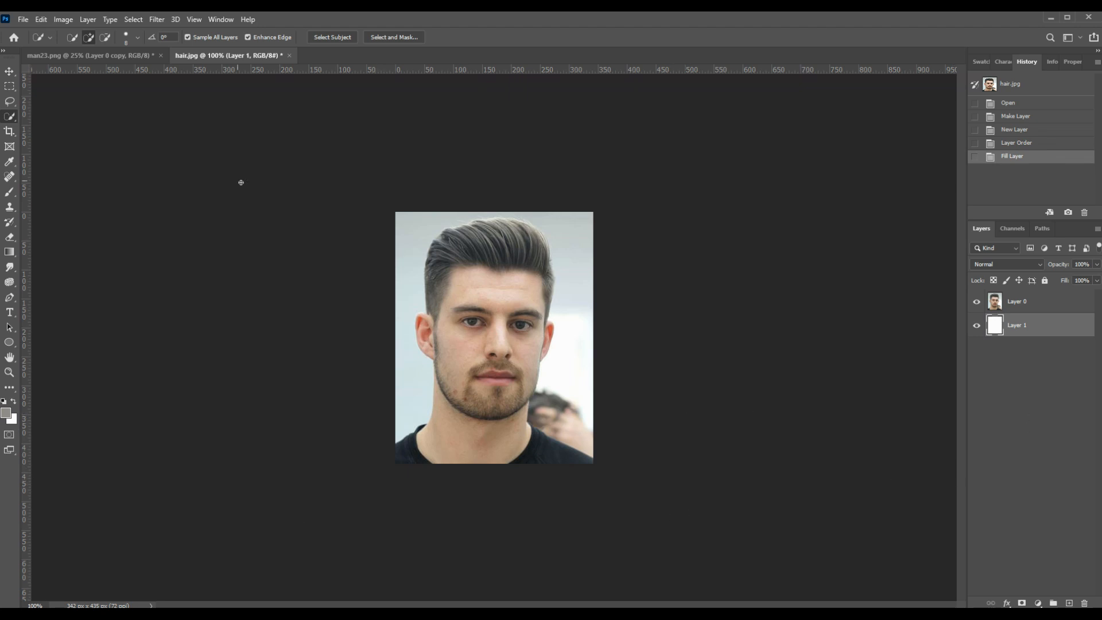
Use the Quick Selection tool's Select Subject option to select the whole man, discarding the rough selection
{"action": "right_click", "coordinate": [15, 113]}
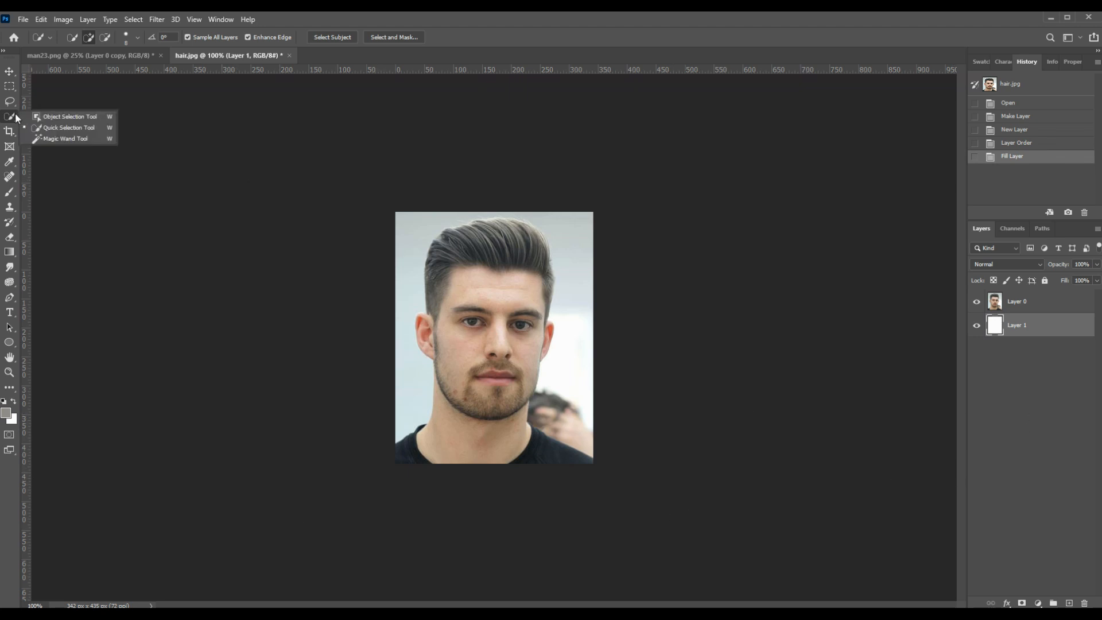
{"action": "left_click", "coordinate": [57, 128]}
{"action": "right_click", "coordinate": [10, 117]}
{"action": "left_click", "coordinate": [45, 128]}
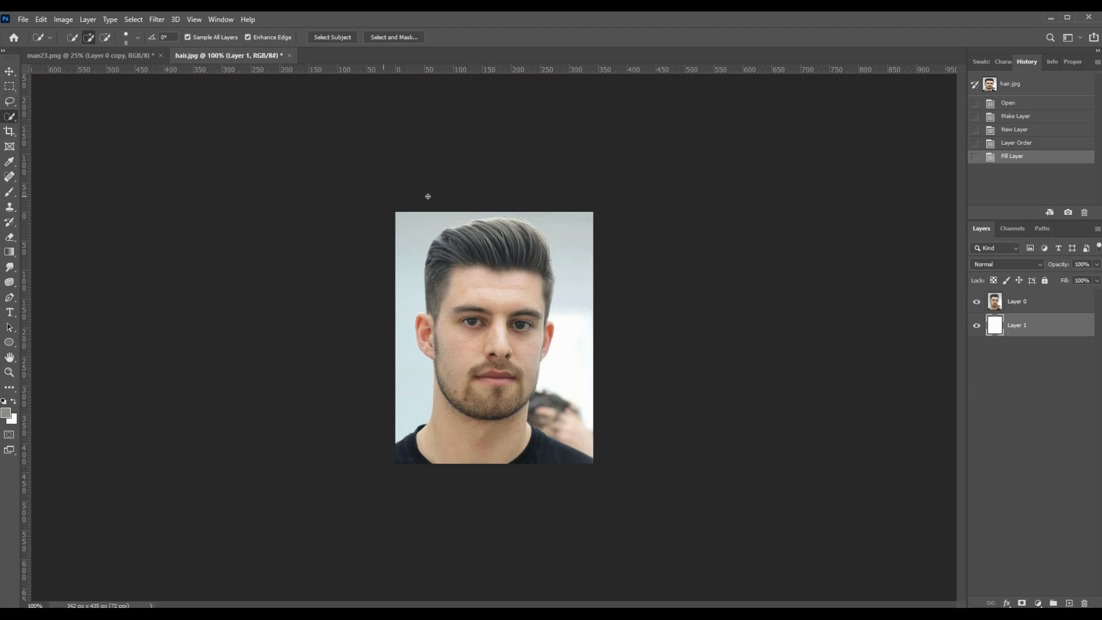
{"action": "left_click_drag", "start_coordinate": [379, 196], "coordinate": [511, 276]}
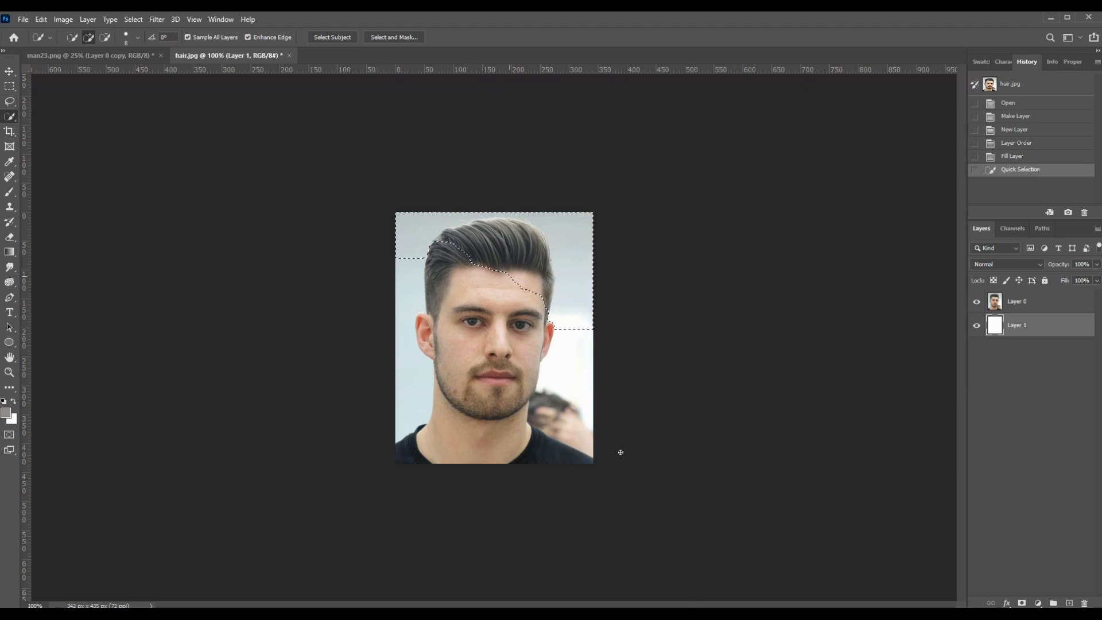
{"action": "left_click", "coordinate": [328, 36]}
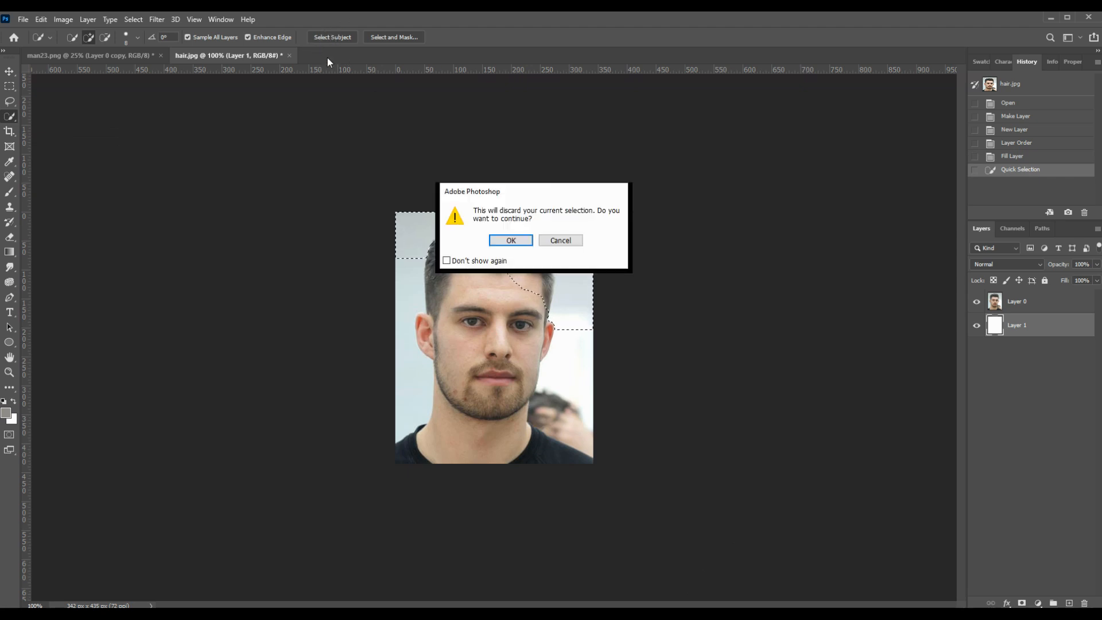
{"action": "left_click", "coordinate": [501, 241]}
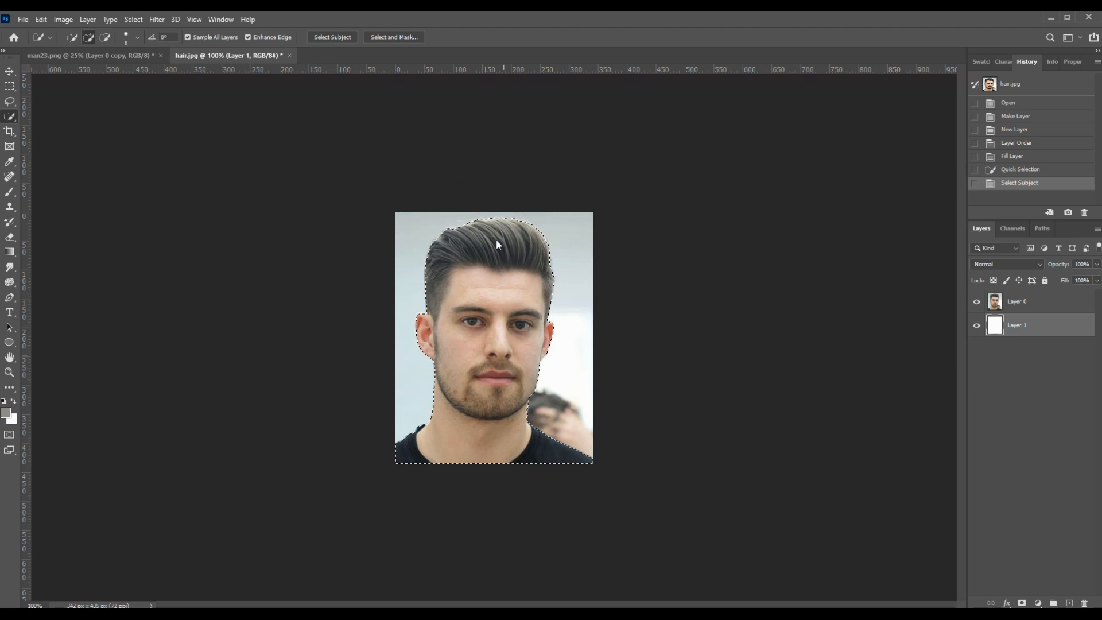
Refine the man's selection on Layer 0 with Select and Mask, using radius 8 px and smooth 31, and output it to a new layer
{"action": "left_click", "coordinate": [393, 37]}
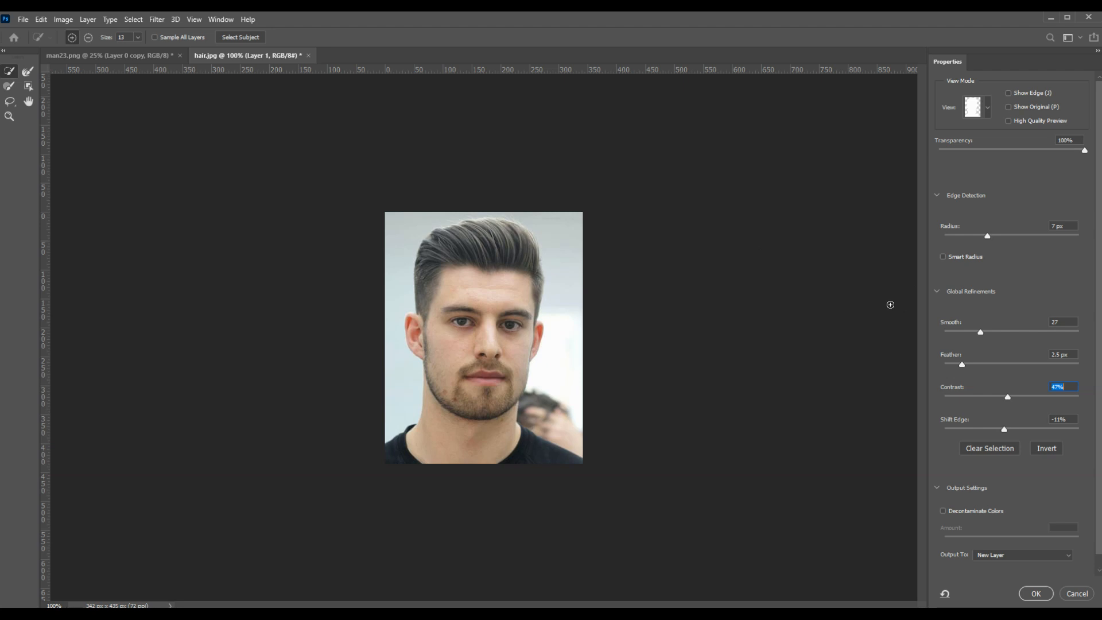
{"action": "left_click", "coordinate": [1065, 593]}
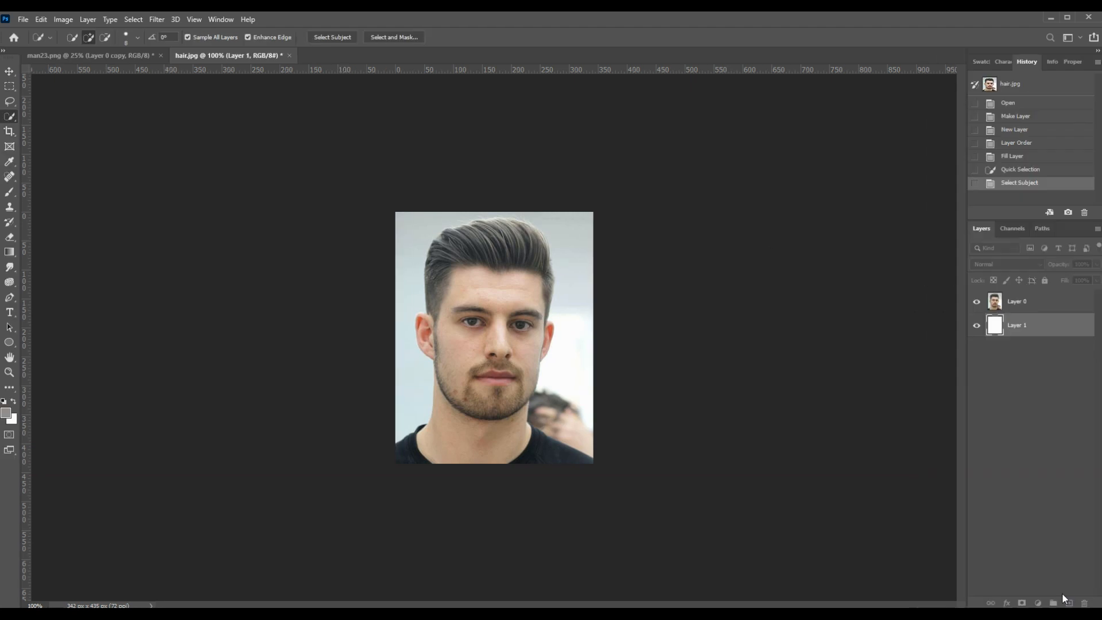
{"action": "left_click", "coordinate": [1026, 306]}
{"action": "left_click", "coordinate": [373, 37]}
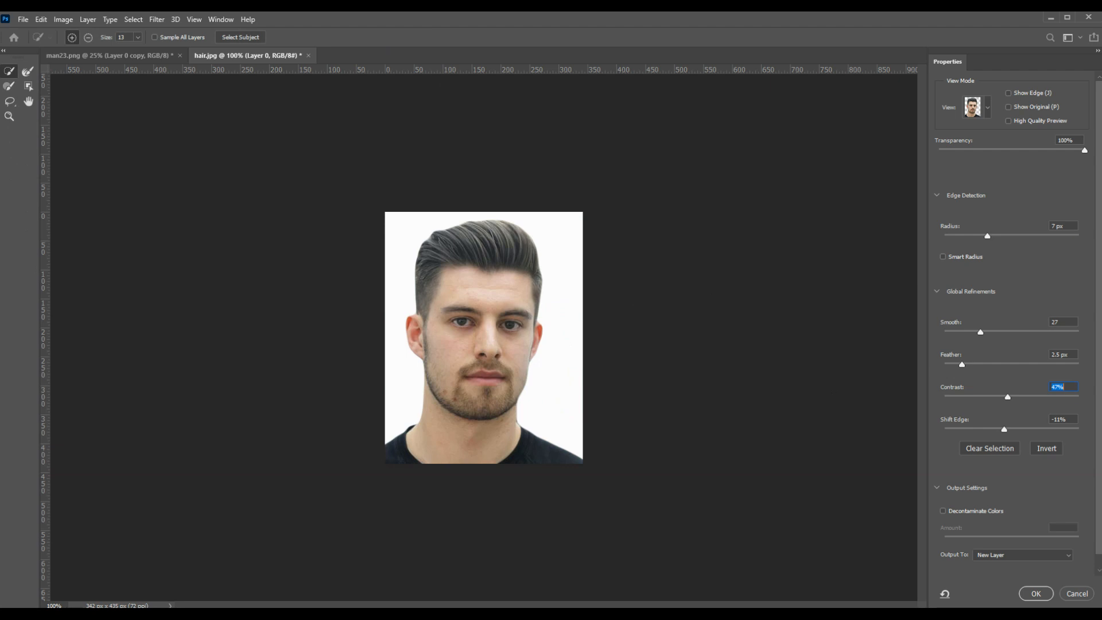
{"action": "left_click_drag", "start_coordinate": [988, 237], "coordinate": [990, 238]}
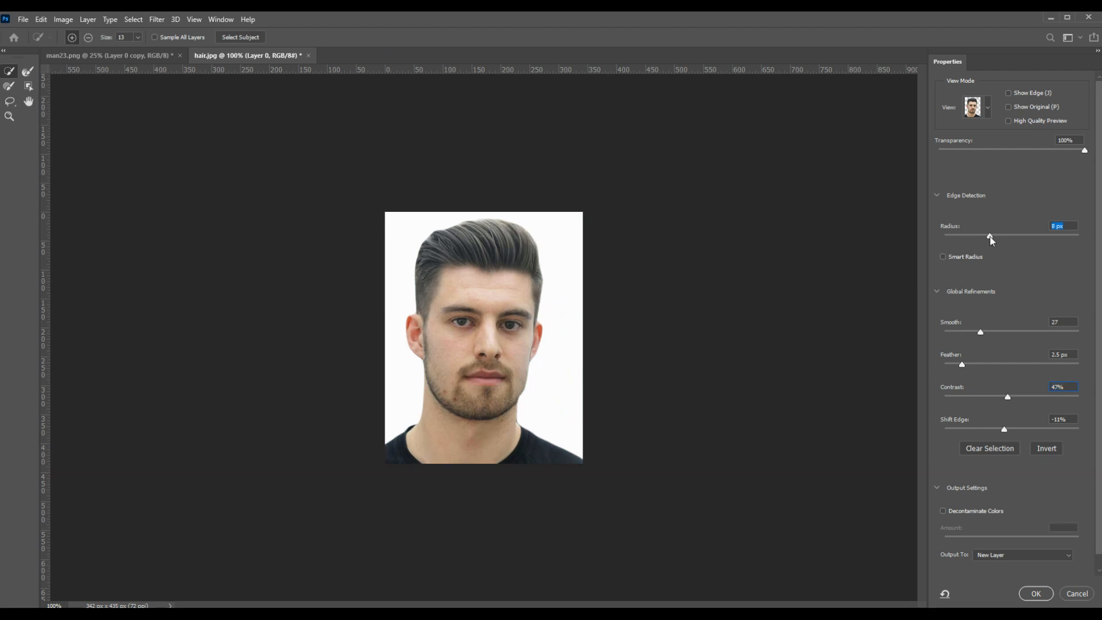
{"action": "left_click_drag", "start_coordinate": [980, 332], "coordinate": [985, 332]}
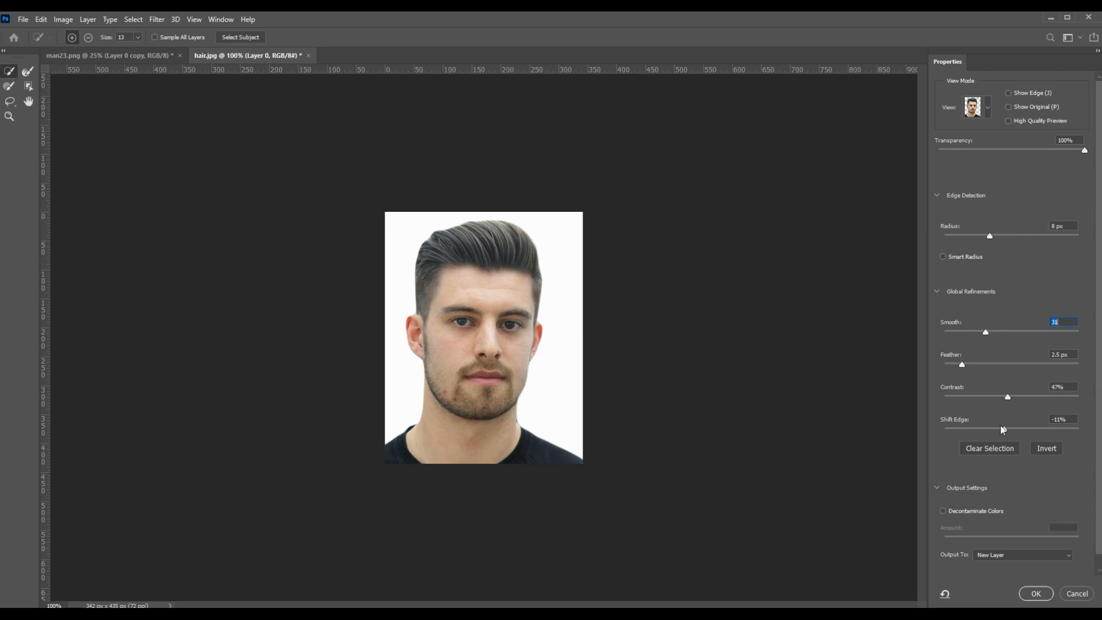
{"action": "left_click", "coordinate": [1016, 394]}
{"action": "mouse_move", "coordinate": [1004, 429]}
{"action": "left_mouse_down"}
{"action": "mouse_move", "coordinate": [989, 429]}
{"action": "mouse_move", "coordinate": [1002, 430]}
{"action": "left_mouse_up"}
{"action": "left_click", "coordinate": [989, 558]}
{"action": "left_click", "coordinate": [1036, 593]}
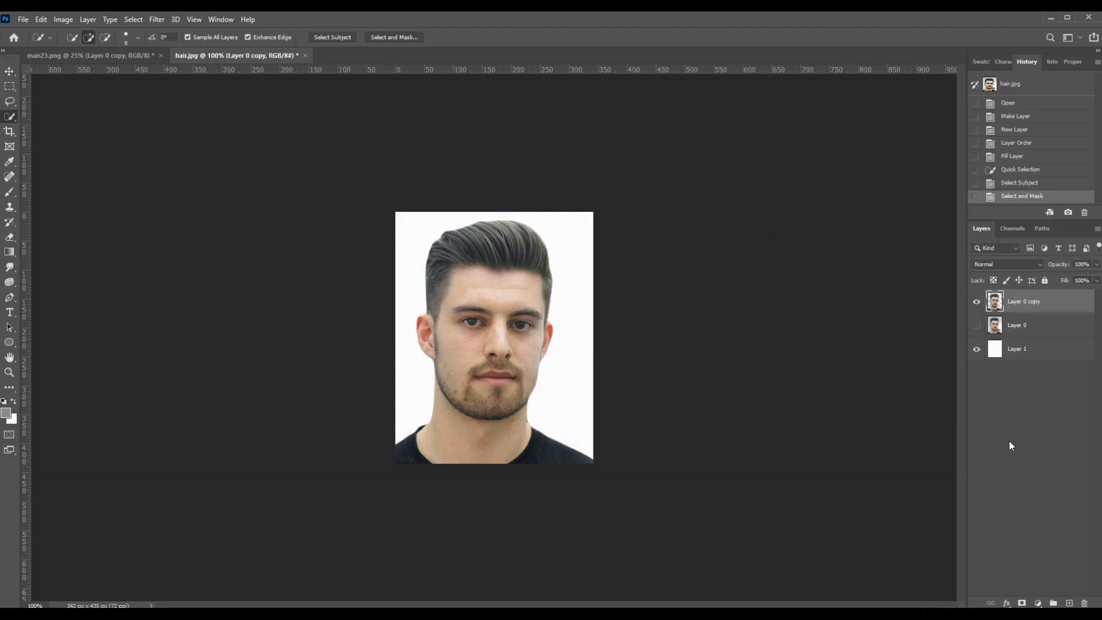
Delete the original photo layer, Layer 0, and hide the white fill layer beneath the cutout
{"action": "left_click", "coordinate": [1017, 327]}
{"action": "key", "text": "Delete"}
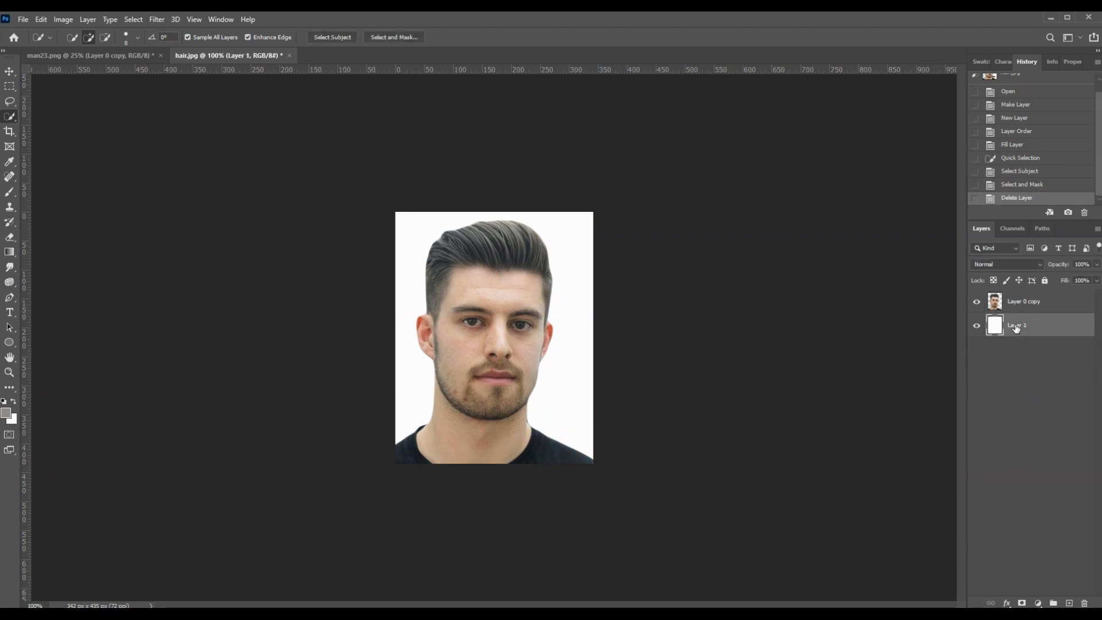
{"action": "left_click", "coordinate": [1024, 302]}
{"action": "left_click", "coordinate": [976, 326]}
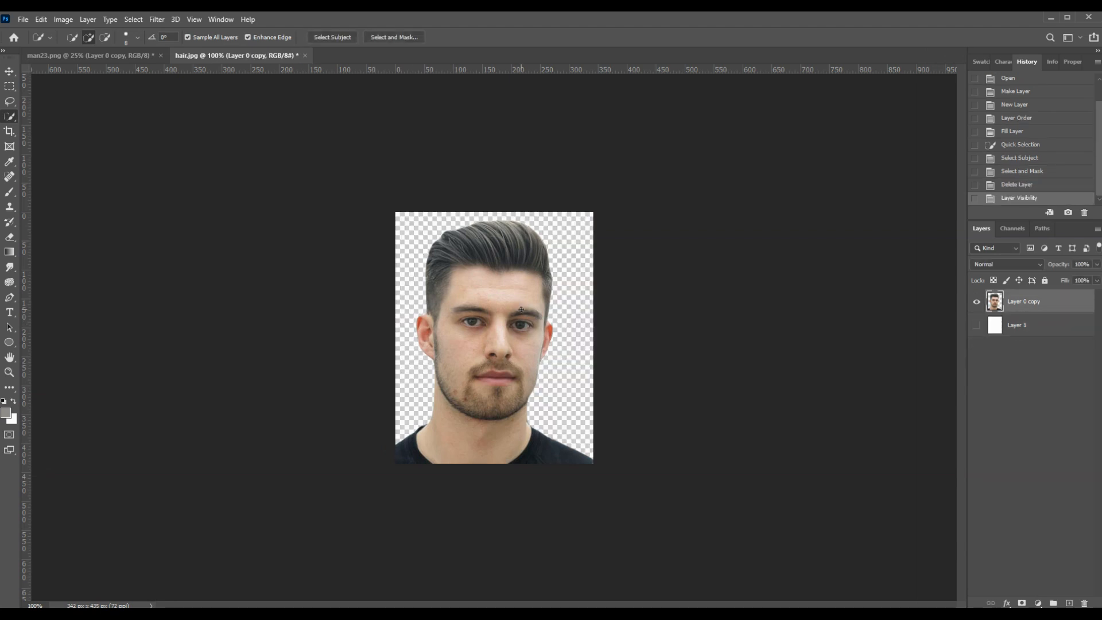
Select the upper part of the cutout with a rectangular marquee, from above the hair to just below the eyes, and copy it
{"action": "key", "text": "m"}
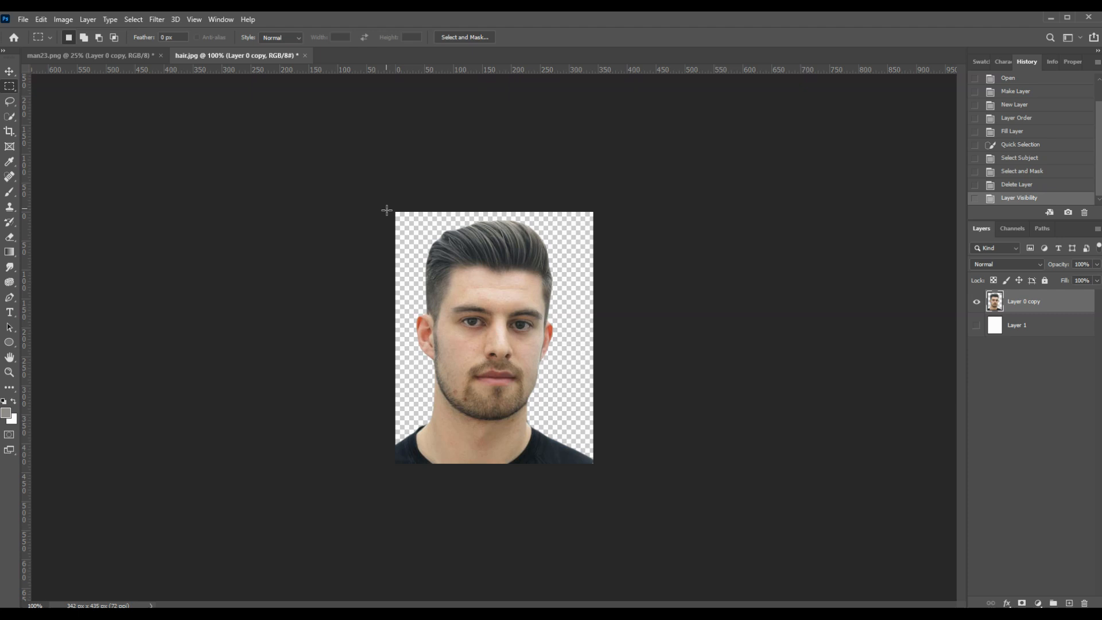
{"action": "mouse_move", "coordinate": [386, 208]}
{"action": "left_mouse_down"}
{"action": "mouse_move", "coordinate": [566, 327]}
{"action": "mouse_move", "coordinate": [604, 337]}
{"action": "left_mouse_up"}
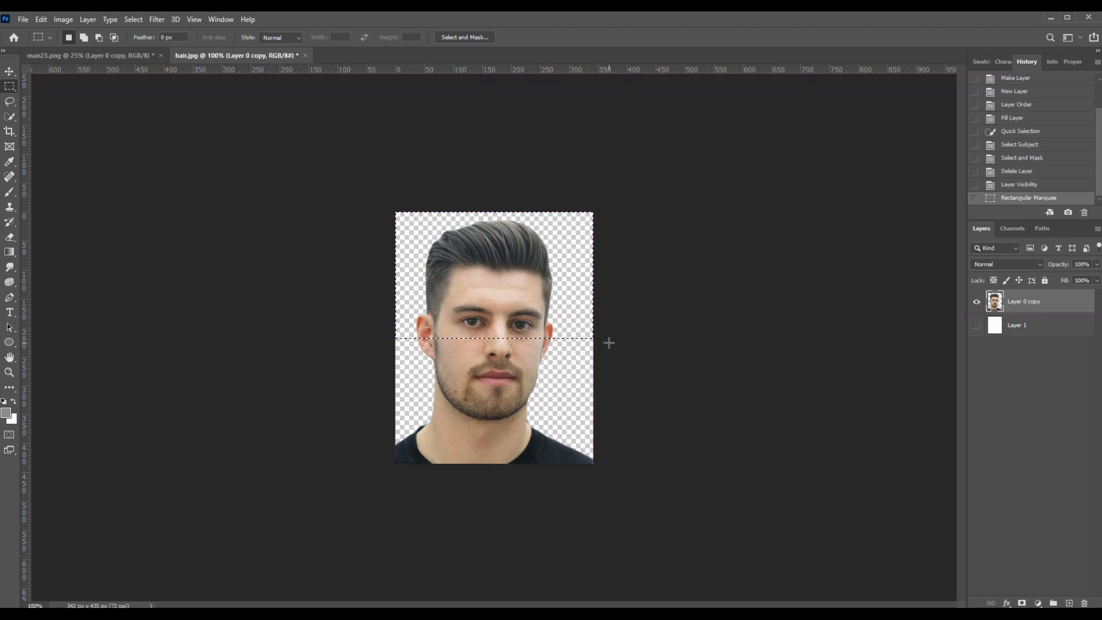
{"action": "left_click", "coordinate": [42, 21]}
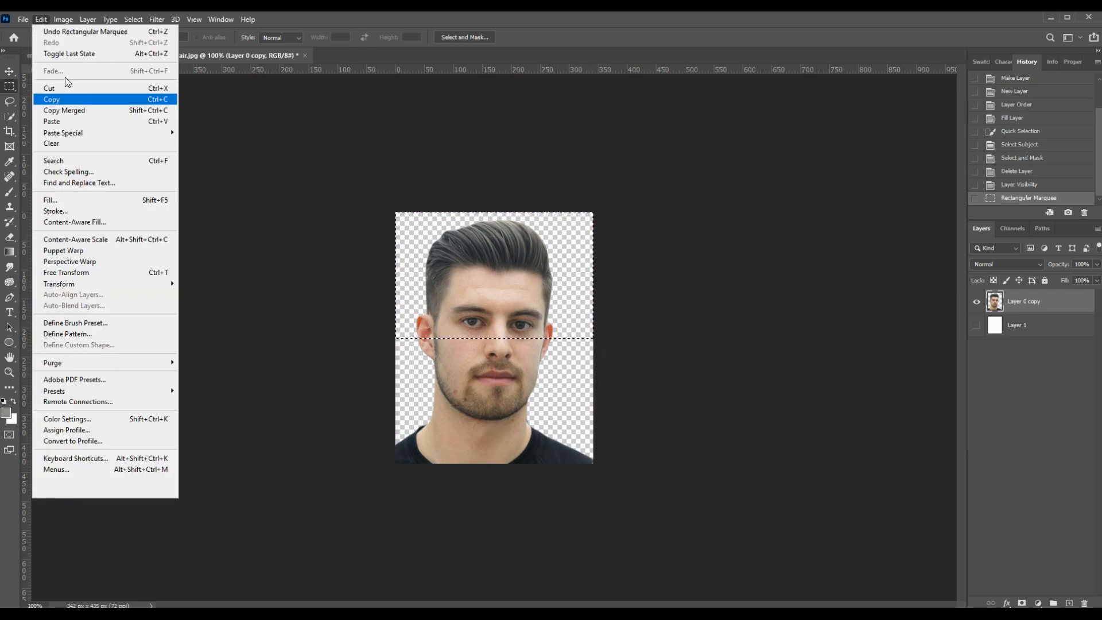
{"action": "left_click", "coordinate": [69, 100]}
Switch to man23.png, add a new layer on top and paste the copied hair section into it
{"action": "key", "text": "ctrl+Tab"}
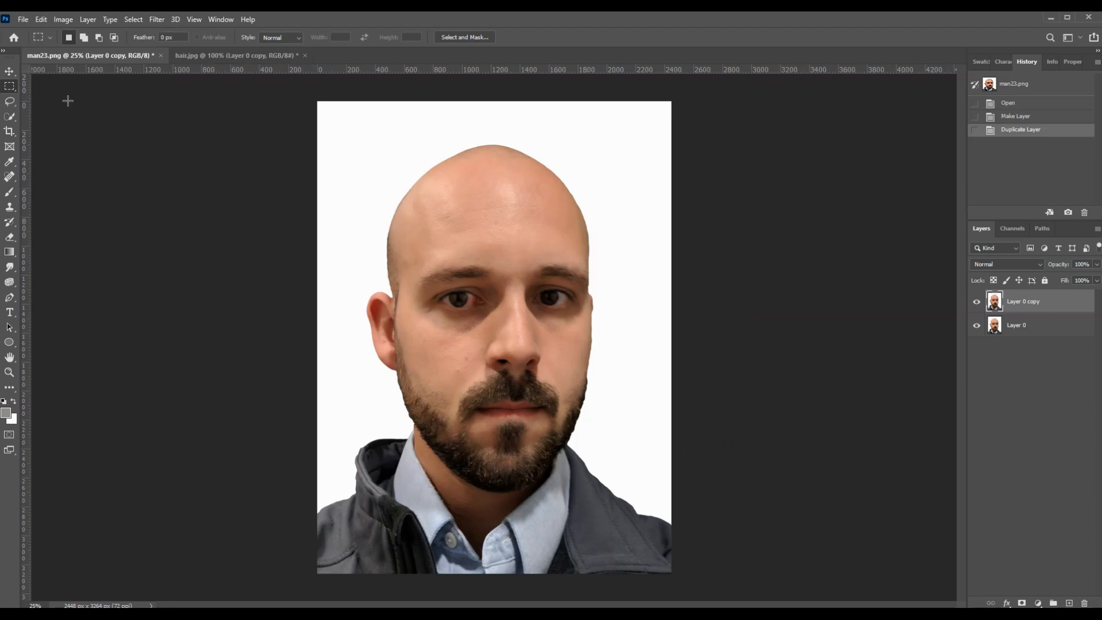
{"action": "left_click", "coordinate": [1068, 602]}
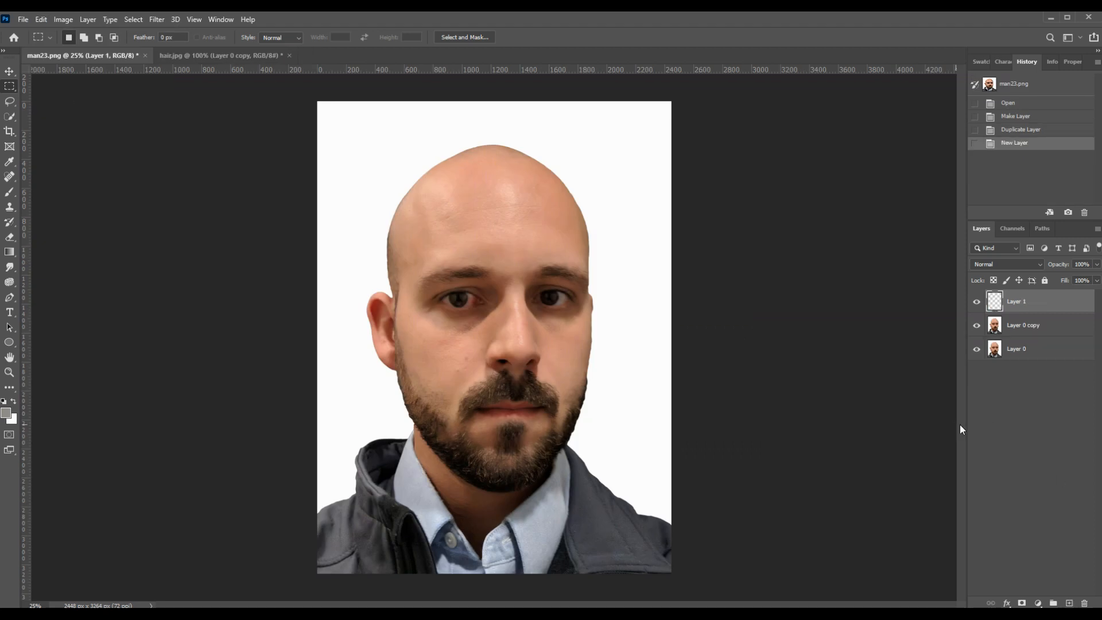
{"action": "key", "text": "ctrl+v"}
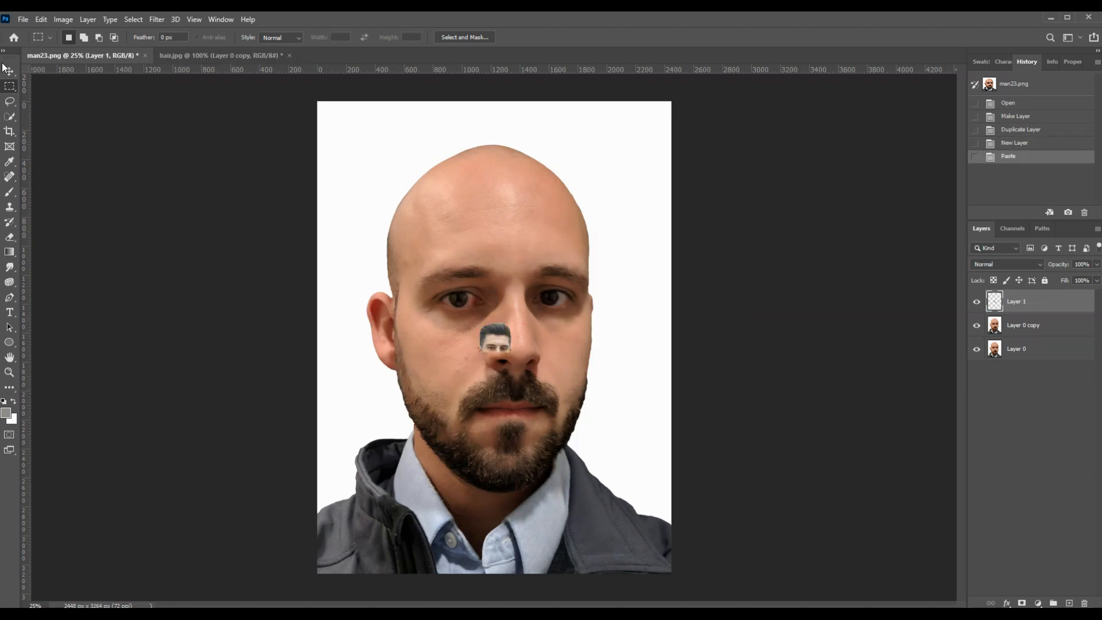
Move the pasted hair section onto the bald man's forehead and convert its layer to a smart object
{"action": "key", "text": "v"}
{"action": "left_click_drag", "start_coordinate": [495, 344], "coordinate": [431, 224]}
{"action": "right_click", "coordinate": [1045, 301]}
{"action": "left_click", "coordinate": [930, 286]}
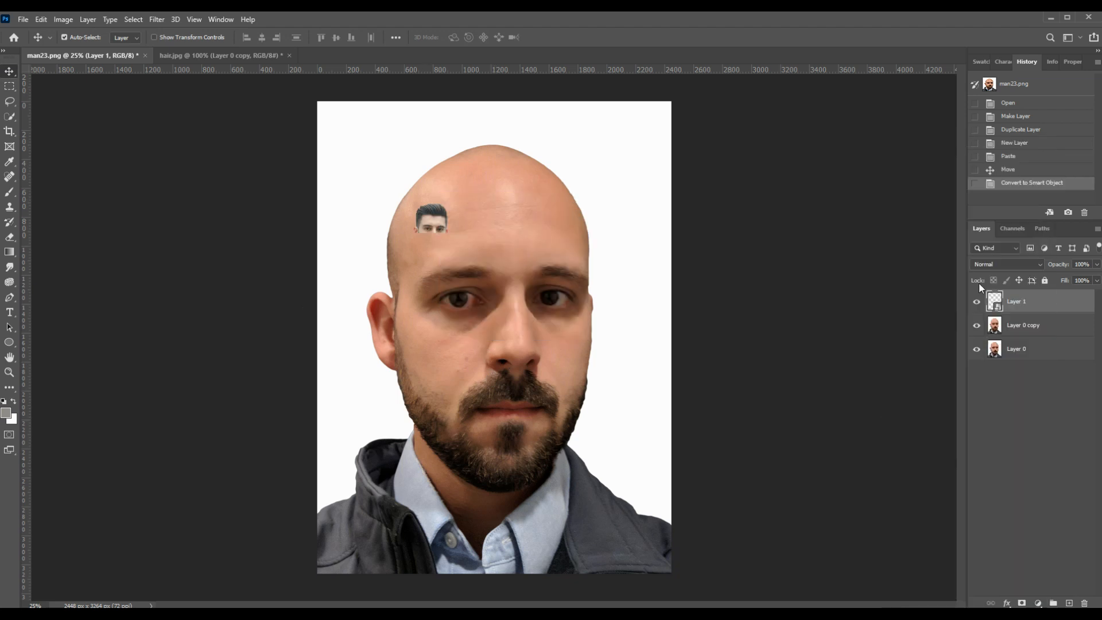
Scale the hair section to about 702% with Free Transform and position it over the bald man's head
{"action": "key", "text": "ctrl"}
{"action": "key", "text": "ctrl+t"}
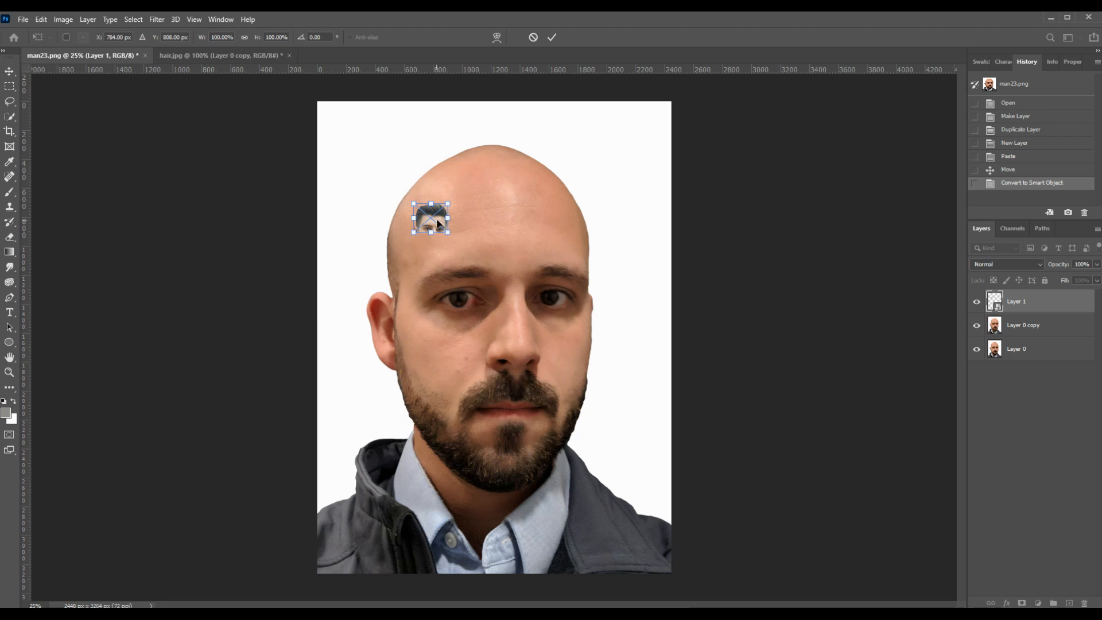
{"action": "left_click_drag", "start_coordinate": [448, 232], "coordinate": [511, 286]}
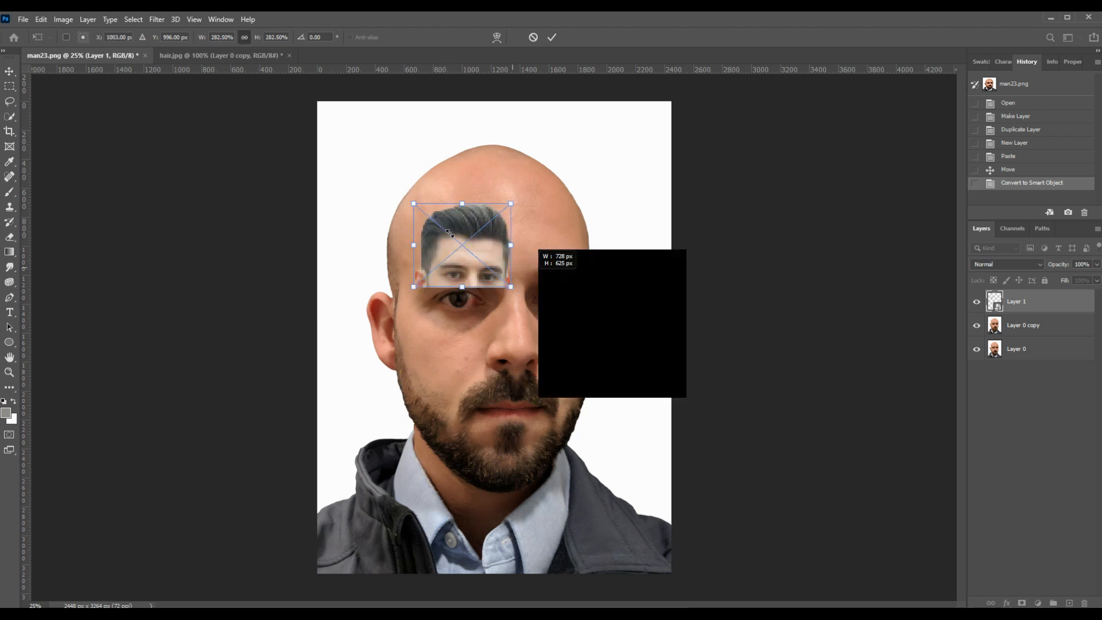
{"action": "left_click_drag", "start_coordinate": [449, 232], "coordinate": [540, 229]}
{"action": "left_click_drag", "start_coordinate": [570, 287], "coordinate": [598, 315]}
{"action": "left_click_drag", "start_coordinate": [400, 315], "coordinate": [361, 339]}
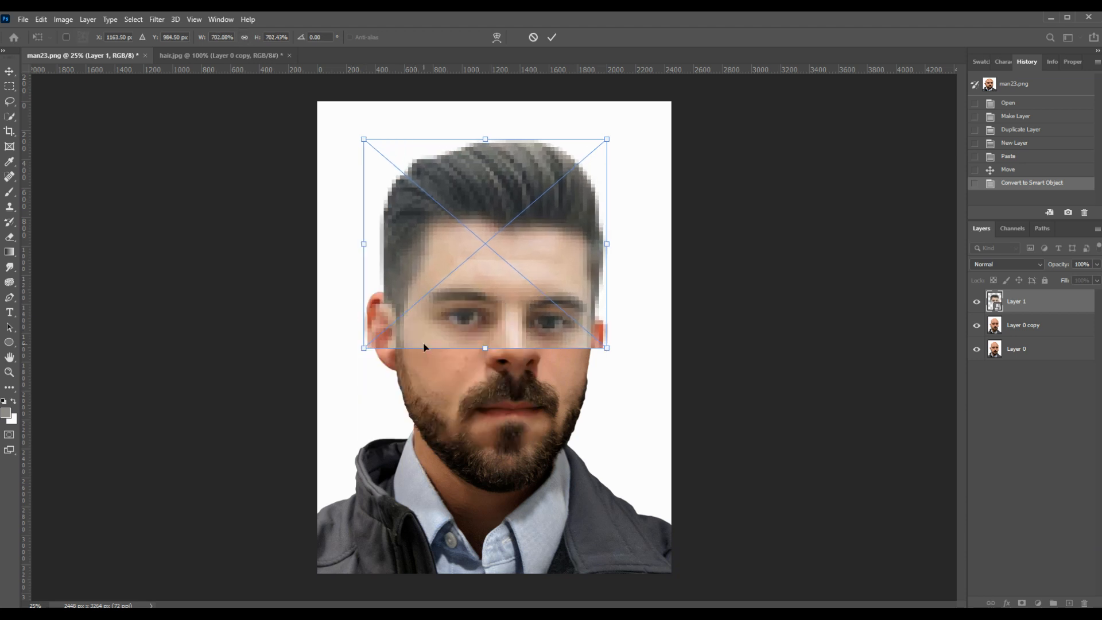
{"action": "key", "text": "Return"}
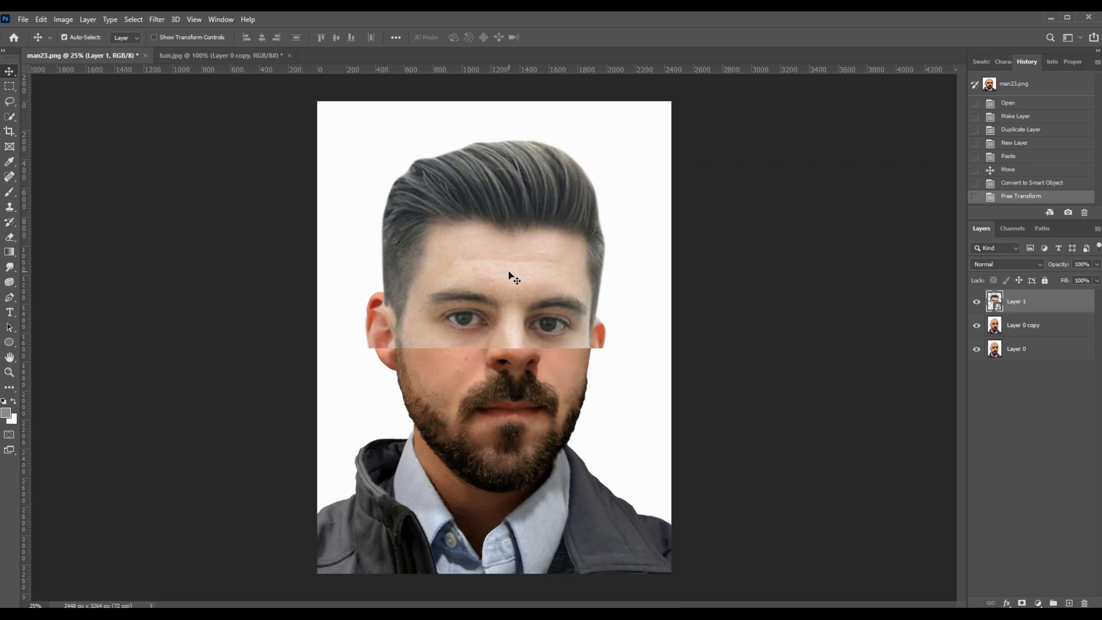
Set the opacity of the hair layer to 70%
{"action": "left_click", "coordinate": [1083, 264]}
{"action": "type", "text": "50"}
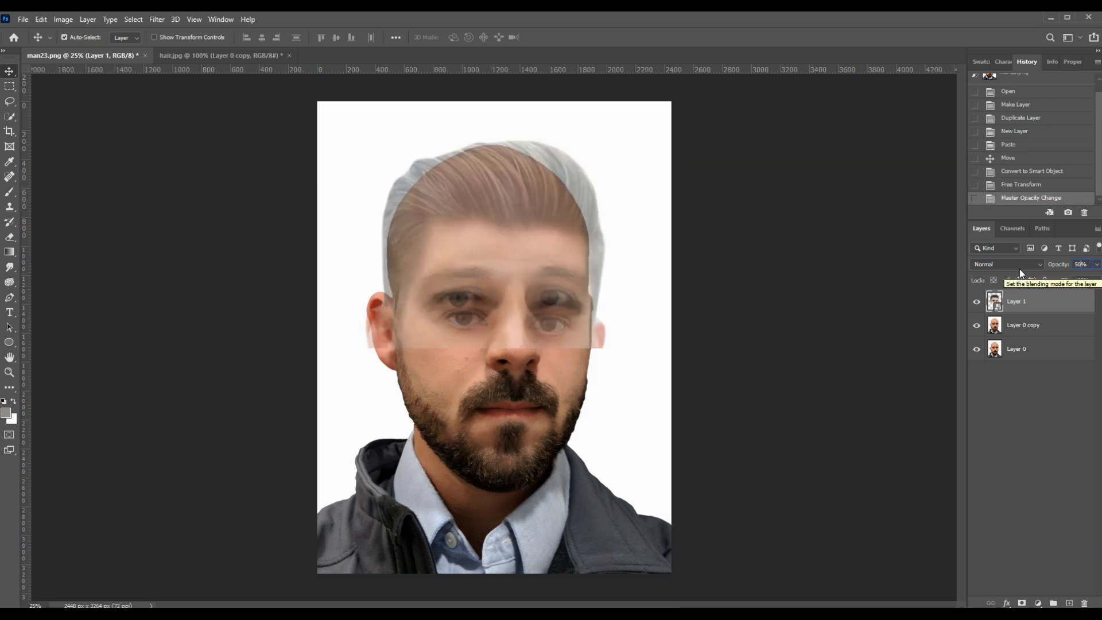
{"action": "type", "text": "70"}
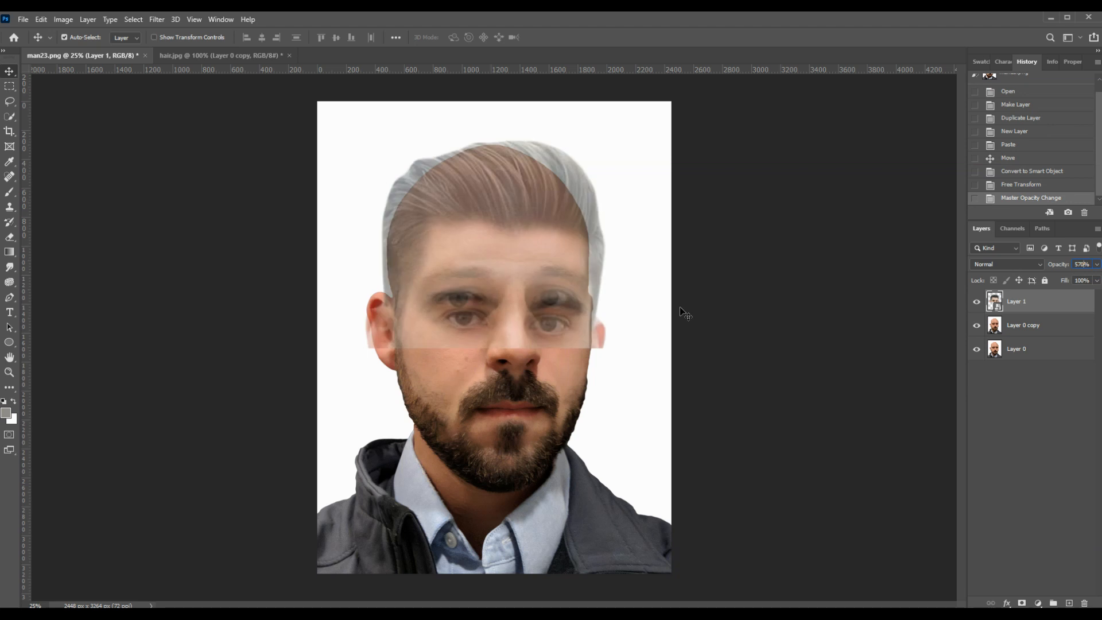
{"action": "key", "text": "Return"}
{"action": "left_click", "coordinate": [535, 240]}
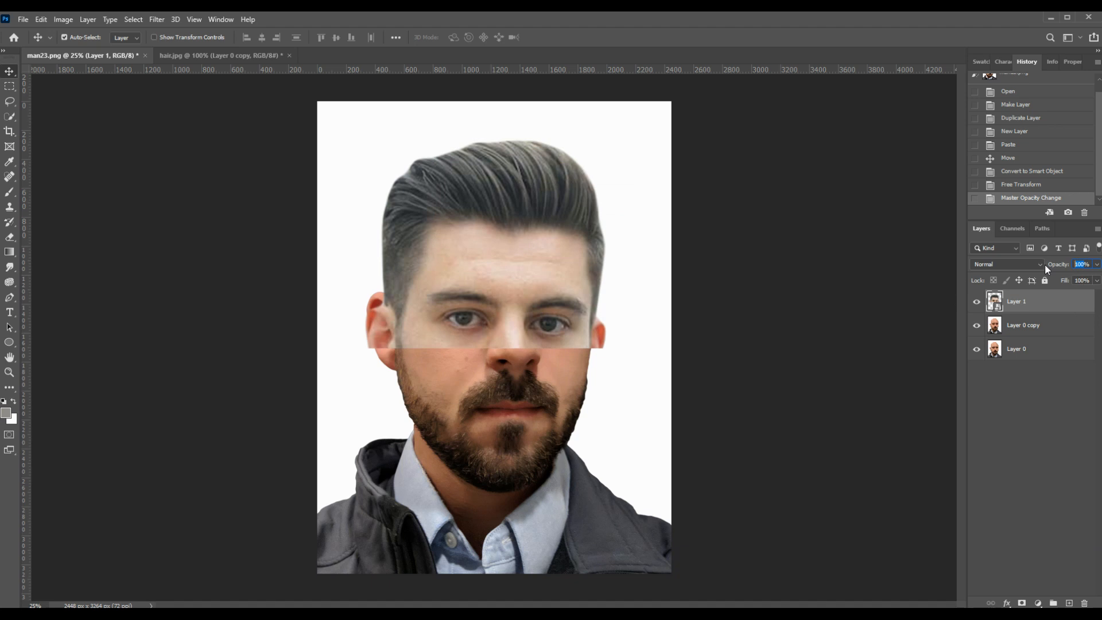
{"action": "type", "text": "70"}
{"action": "key", "text": "Return"}
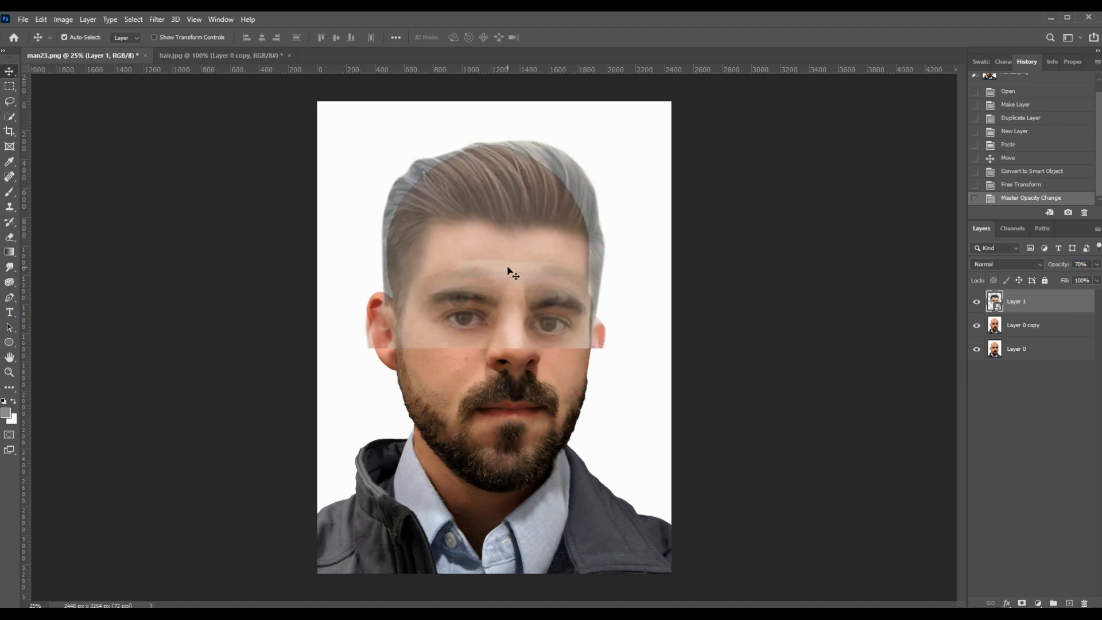
Narrow the hair layer to about 670% width with Free Transform and raise it slightly to fit the head
{"action": "key", "text": "ctrl+t"}
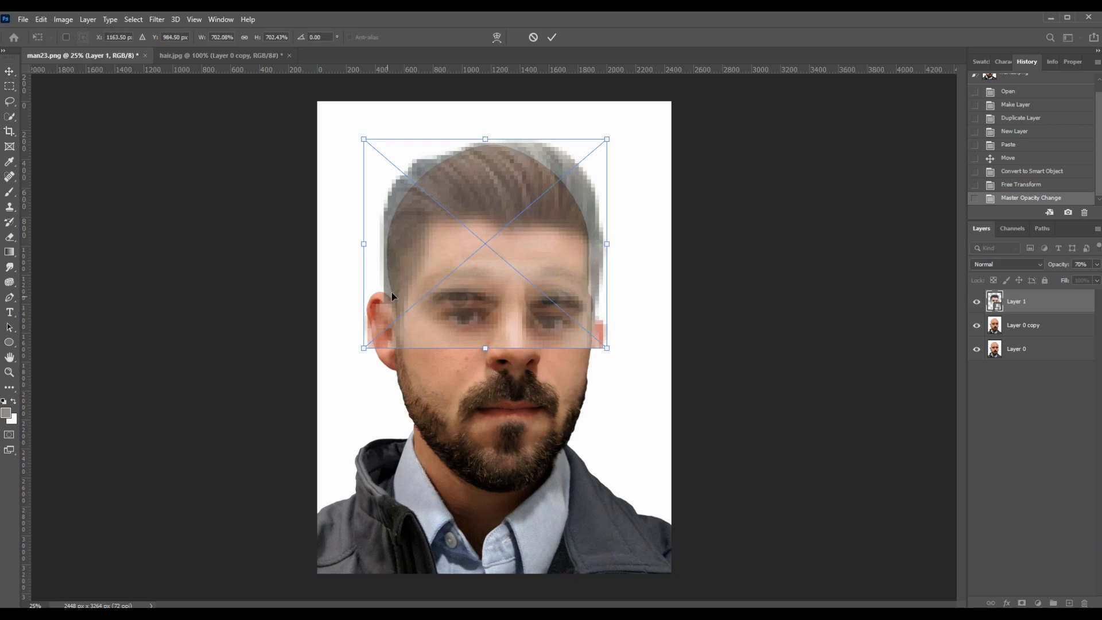
{"action": "left_click_drag", "start_coordinate": [363, 244], "coordinate": [367, 244]}
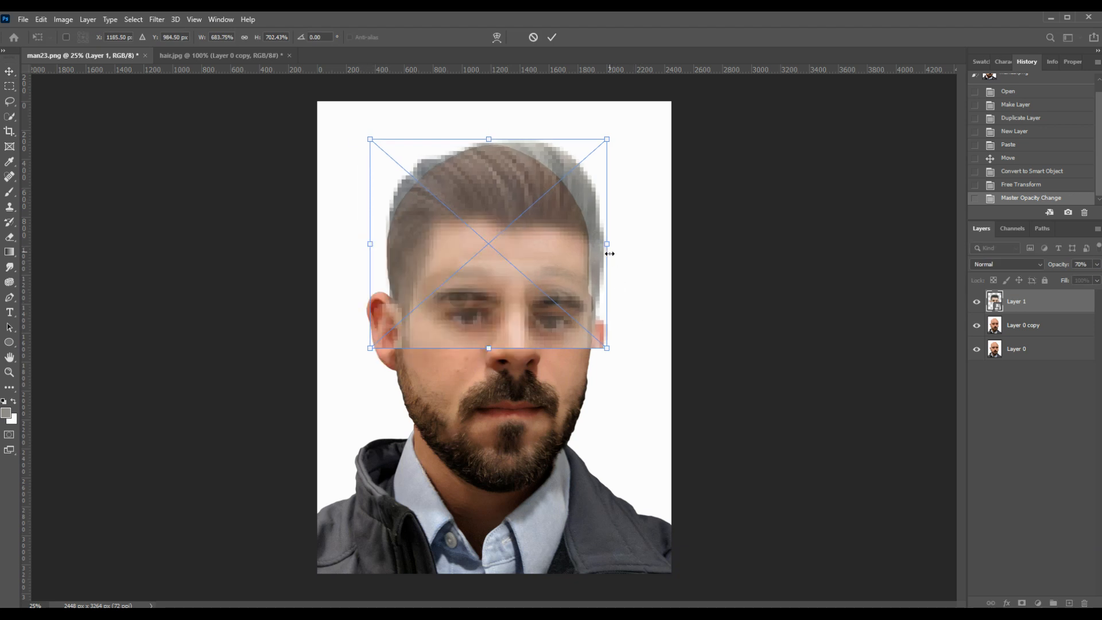
{"action": "left_click_drag", "start_coordinate": [607, 245], "coordinate": [591, 262]}
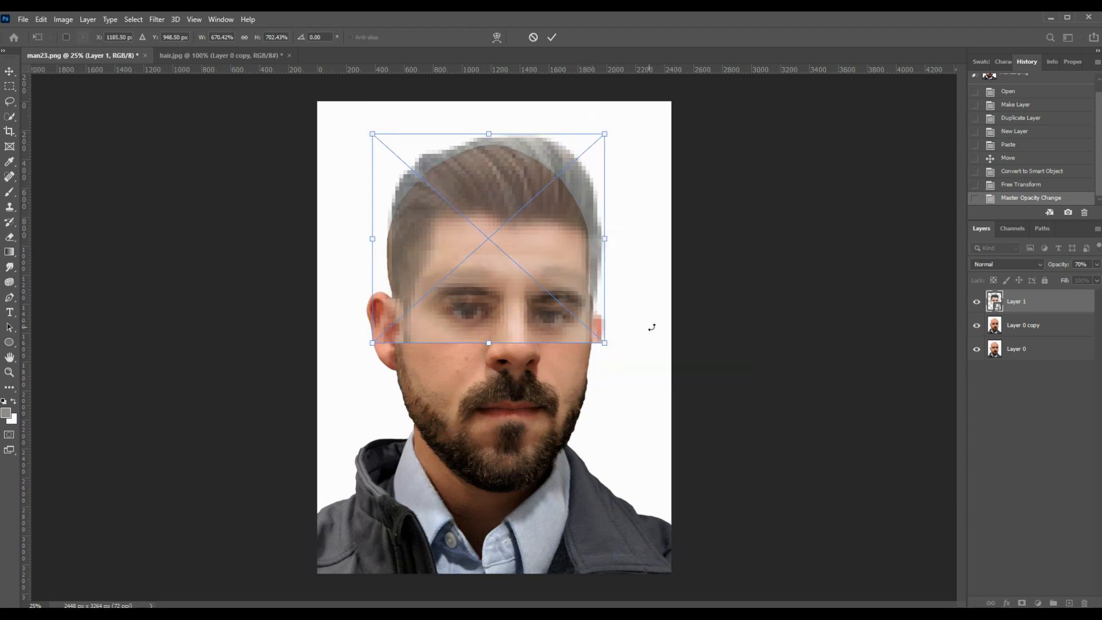
{"action": "key", "text": "Return"}
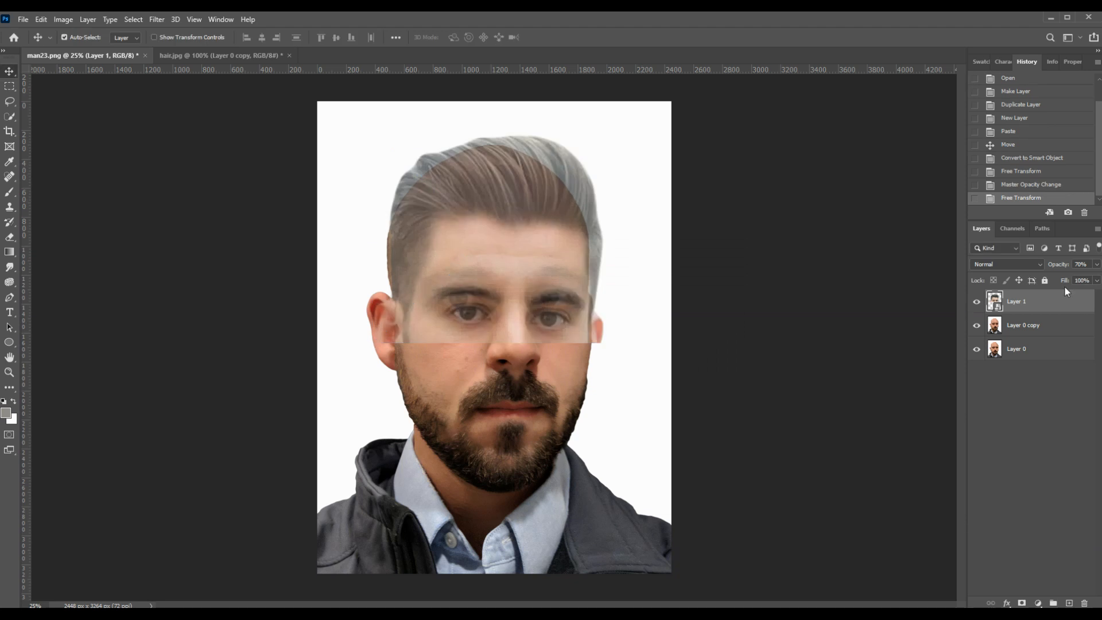
Restore the hair layer's opacity to 100% and add a black layer mask that hides the whole layer
{"action": "left_click", "coordinate": [1080, 264]}
{"action": "type", "text": "100"}
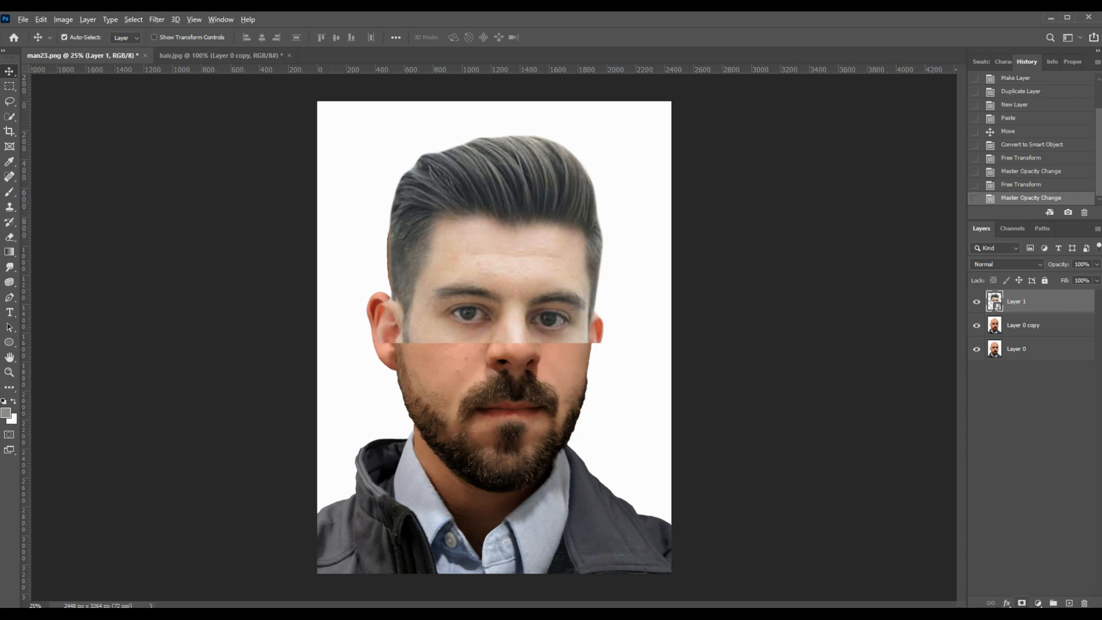
{"action": "left_click", "coordinate": [1021, 603], "text": "alt"}
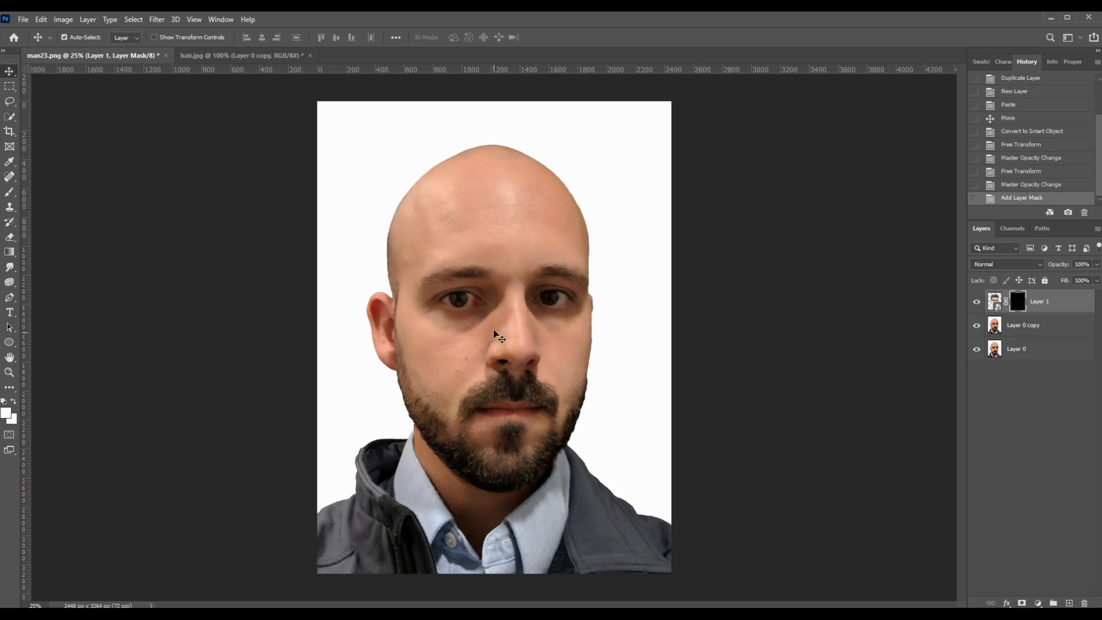
Paint white on the hair layer's mask with a soft brush to reveal the hair across the top and both sides of the head
{"action": "left_click_drag", "start_coordinate": [9, 192], "coordinate": [46, 197]}
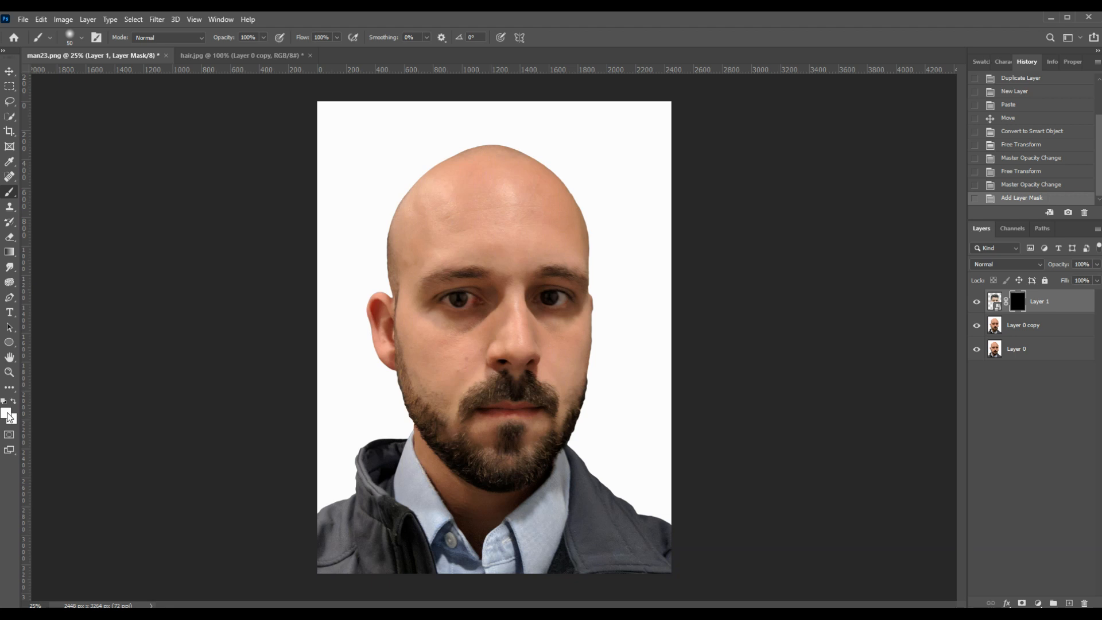
{"action": "key", "text": "d"}
{"action": "mouse_move", "coordinate": [427, 211]}
{"action": "left_mouse_down"}
{"action": "mouse_move", "coordinate": [549, 206]}
{"action": "mouse_move", "coordinate": [512, 204]}
{"action": "left_mouse_up"}
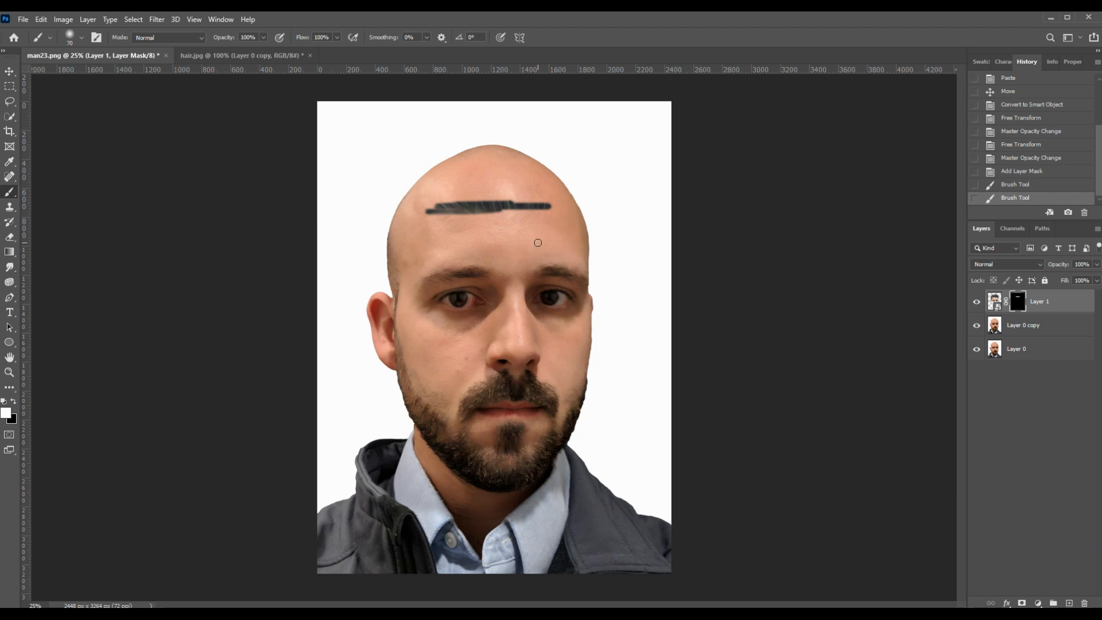
{"action": "key", "text": "bracketright"}
{"action": "key", "text": "bracketright"}
{"action": "key", "text": "bracketright"}
{"action": "key", "text": "bracketright"}
{"action": "key", "text": "bracketright"}
{"action": "mouse_move", "coordinate": [467, 226]}
{"action": "left_mouse_down"}
{"action": "mouse_move", "coordinate": [425, 216]}
{"action": "mouse_move", "coordinate": [466, 192]}
{"action": "mouse_move", "coordinate": [390, 203]}
{"action": "mouse_move", "coordinate": [431, 175]}
{"action": "mouse_move", "coordinate": [502, 161]}
{"action": "mouse_move", "coordinate": [535, 168]}
{"action": "mouse_move", "coordinate": [547, 184]}
{"action": "mouse_move", "coordinate": [517, 155]}
{"action": "mouse_move", "coordinate": [445, 161]}
{"action": "mouse_move", "coordinate": [548, 160]}
{"action": "mouse_move", "coordinate": [491, 147]}
{"action": "mouse_move", "coordinate": [417, 183]}
{"action": "mouse_move", "coordinate": [397, 252]}
{"action": "mouse_move", "coordinate": [418, 225]}
{"action": "mouse_move", "coordinate": [523, 221]}
{"action": "left_mouse_up"}
{"action": "mouse_move", "coordinate": [446, 230]}
{"action": "left_mouse_down"}
{"action": "mouse_move", "coordinate": [564, 214]}
{"action": "mouse_move", "coordinate": [578, 232]}
{"action": "mouse_move", "coordinate": [539, 174]}
{"action": "mouse_move", "coordinate": [584, 185]}
{"action": "mouse_move", "coordinate": [594, 281]}
{"action": "left_mouse_up"}
{"action": "mouse_move", "coordinate": [563, 241]}
{"action": "left_mouse_down"}
{"action": "mouse_move", "coordinate": [500, 237]}
{"action": "mouse_move", "coordinate": [579, 257]}
{"action": "mouse_move", "coordinate": [472, 237]}
{"action": "mouse_move", "coordinate": [659, 222]}
{"action": "mouse_move", "coordinate": [408, 183]}
{"action": "mouse_move", "coordinate": [485, 143]}
{"action": "mouse_move", "coordinate": [606, 214]}
{"action": "mouse_move", "coordinate": [523, 165]}
{"action": "mouse_move", "coordinate": [595, 246]}
{"action": "mouse_move", "coordinate": [444, 191]}
{"action": "mouse_move", "coordinate": [405, 213]}
{"action": "mouse_move", "coordinate": [393, 253]}
{"action": "mouse_move", "coordinate": [400, 233]}
{"action": "mouse_move", "coordinate": [383, 251]}
{"action": "mouse_move", "coordinate": [394, 228]}
{"action": "mouse_move", "coordinate": [551, 226]}
{"action": "mouse_move", "coordinate": [420, 232]}
{"action": "mouse_move", "coordinate": [578, 239]}
{"action": "mouse_move", "coordinate": [615, 278]}
{"action": "mouse_move", "coordinate": [596, 269]}
{"action": "mouse_move", "coordinate": [597, 292]}
{"action": "mouse_move", "coordinate": [586, 256]}
{"action": "left_mouse_up"}
{"action": "key", "text": "ctrl+z"}
{"action": "key", "text": "bracketleft"}
{"action": "key", "text": "bracketleft"}
{"action": "key", "text": "bracketleft"}
{"action": "key", "text": "bracketleft"}
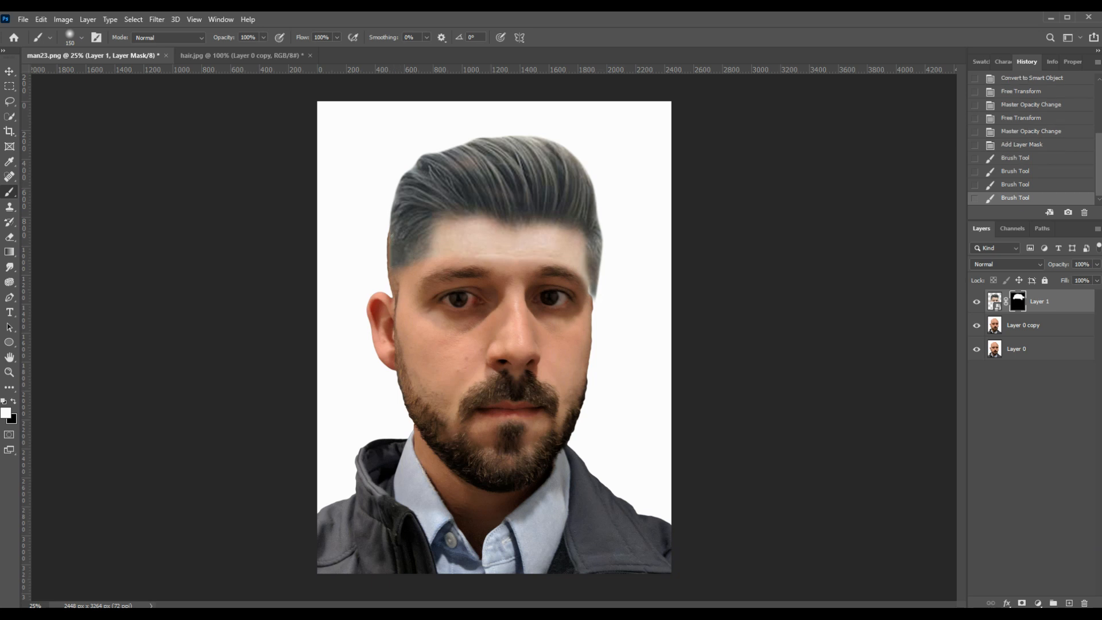
Nudge the masked hair layer slightly left and down to line it up with the man's head
{"action": "key", "text": "v"}
{"action": "key", "text": "shift+Left"}
{"action": "key", "text": "shift+Left"}
{"action": "key", "text": "shift+Left"}
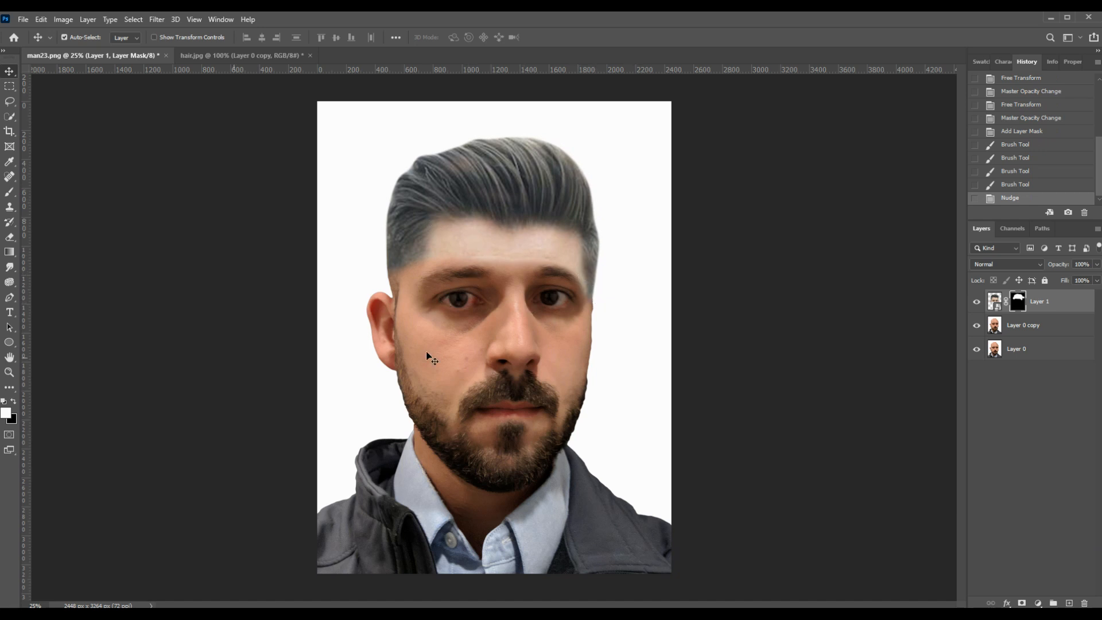
Paint black on the hair layer's mask across the forehead to hide the pasted pale skin below the hairline
{"action": "left_click_drag", "start_coordinate": [9, 191], "coordinate": [53, 195]}
{"action": "left_click", "coordinate": [440, 344], "text": "alt"}
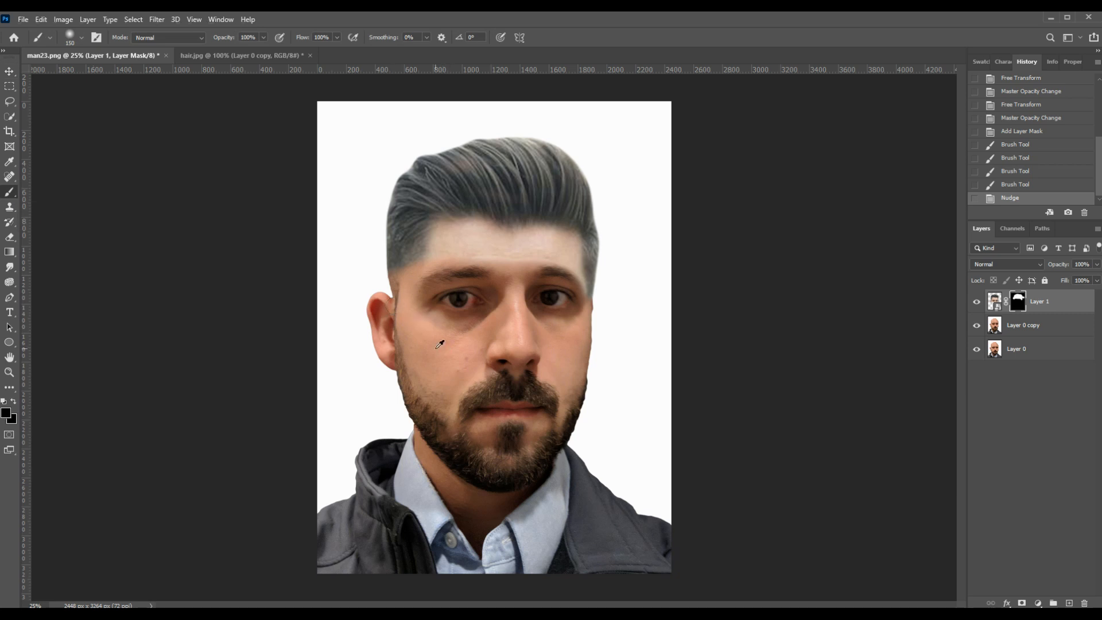
{"action": "left_click_drag", "start_coordinate": [462, 247], "coordinate": [504, 246]}
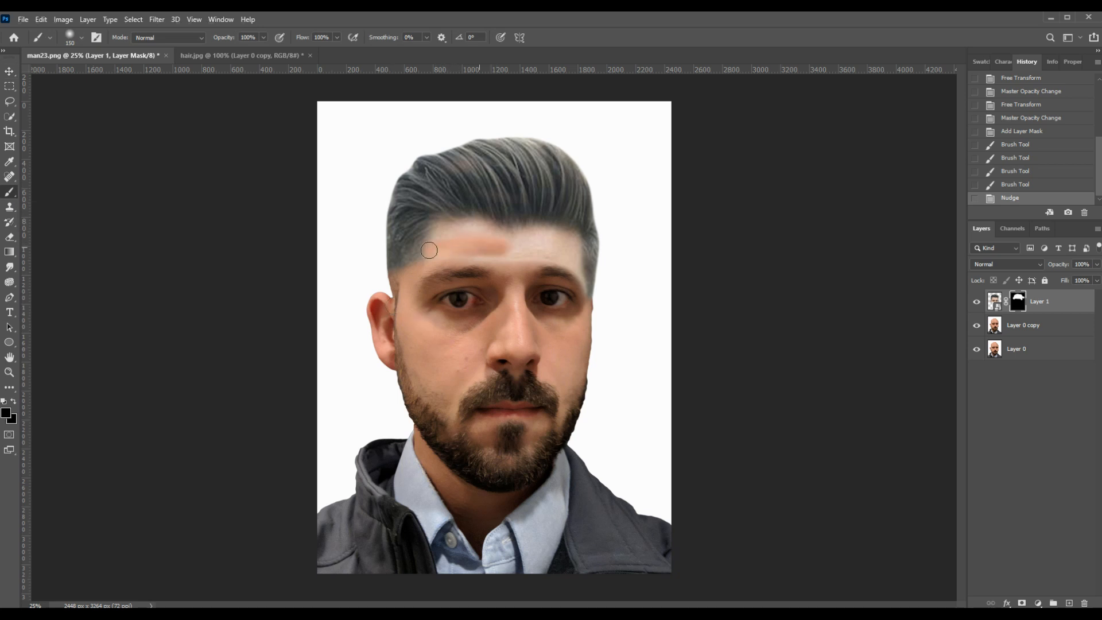
{"action": "mouse_move", "coordinate": [421, 258]}
{"action": "left_mouse_down"}
{"action": "mouse_move", "coordinate": [458, 224]}
{"action": "mouse_move", "coordinate": [440, 223]}
{"action": "mouse_move", "coordinate": [429, 252]}
{"action": "mouse_move", "coordinate": [544, 248]}
{"action": "mouse_move", "coordinate": [462, 253]}
{"action": "mouse_move", "coordinate": [467, 229]}
{"action": "mouse_move", "coordinate": [579, 250]}
{"action": "left_mouse_up"}
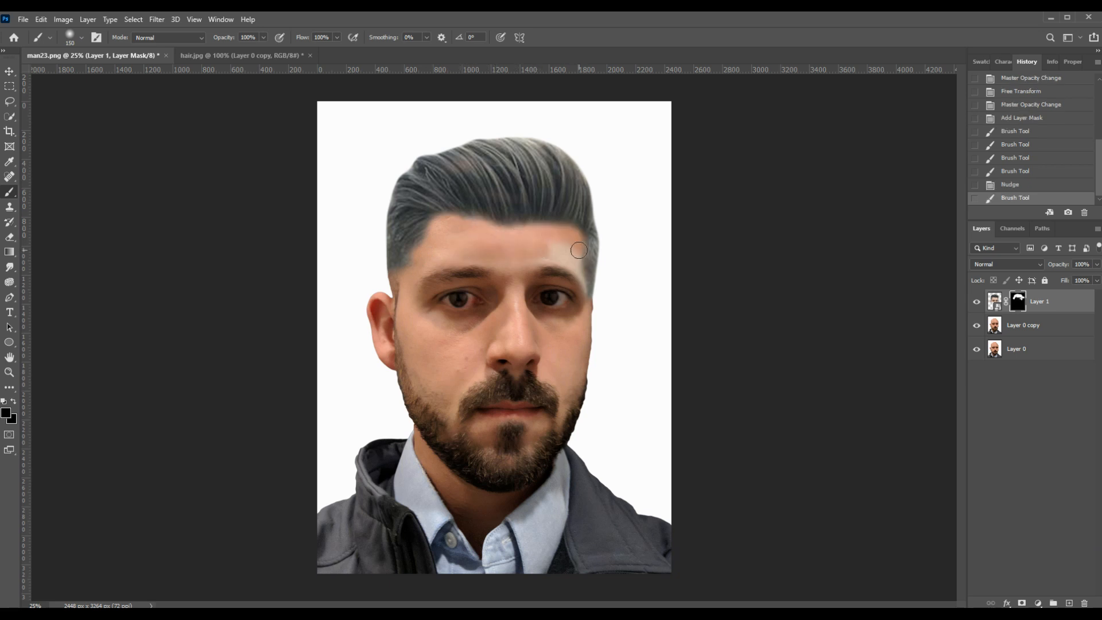
Hide the remaining pale skin around the temple, eyebrow and hairline by painting dark on the mask with a smaller brush
{"action": "key", "text": "bracketleft"}
{"action": "key", "text": "bracketleft"}
{"action": "key", "text": "bracketleft"}
{"action": "key", "text": "bracketleft"}
{"action": "left_click_drag", "start_coordinate": [583, 278], "coordinate": [557, 248]}
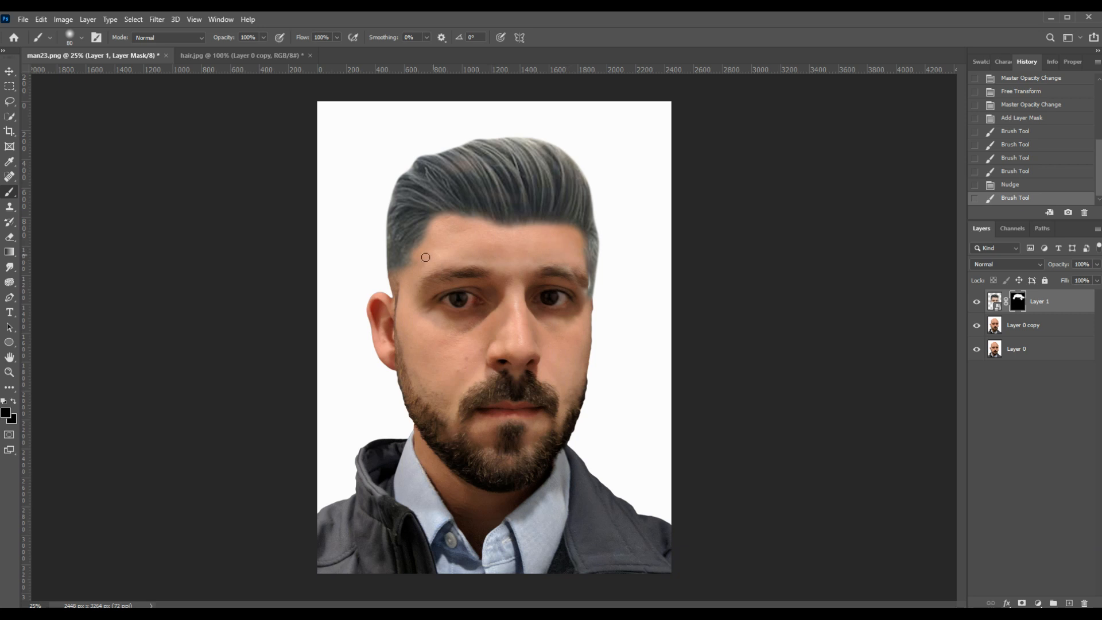
{"action": "left_click_drag", "start_coordinate": [463, 237], "coordinate": [562, 260]}
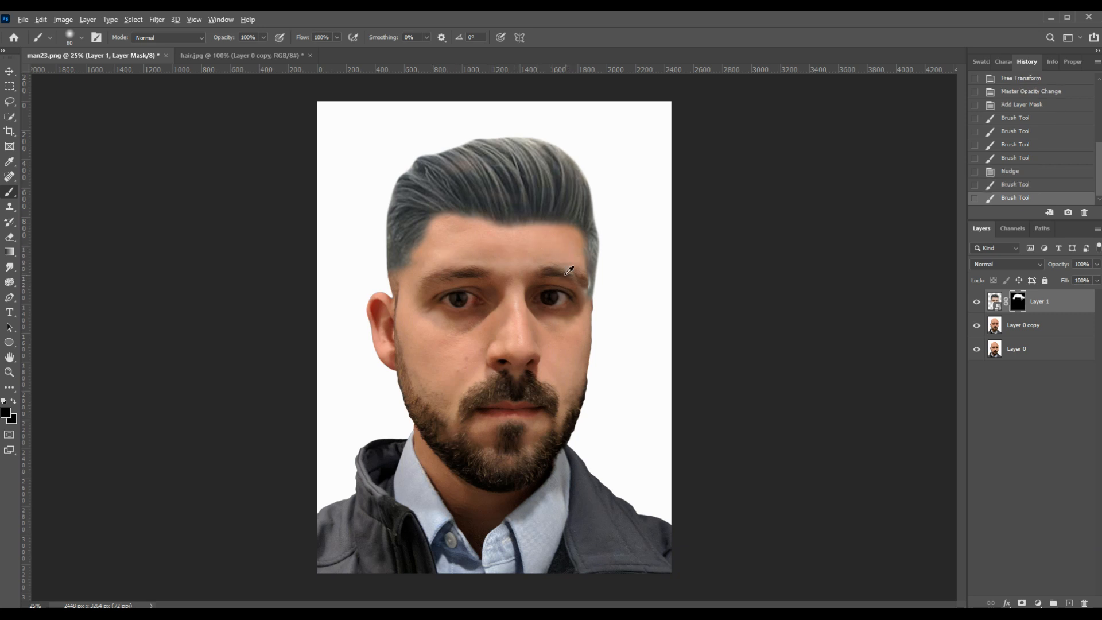
{"action": "left_click", "coordinate": [569, 269], "text": "alt"}
{"action": "left_click_drag", "start_coordinate": [584, 279], "coordinate": [554, 273]}
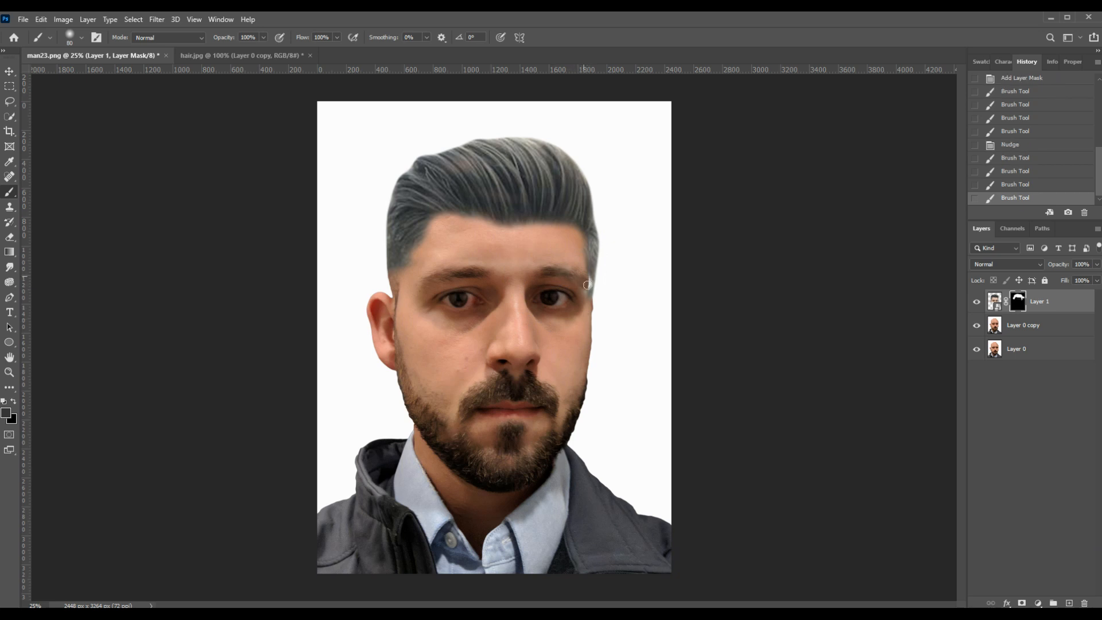